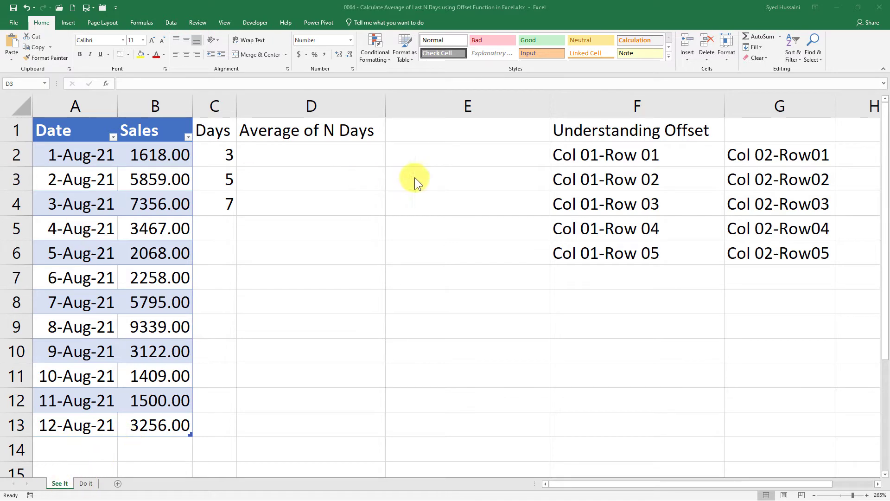
- Look over the Do it sheet, then return to See It and examine the Understanding Offset sample block in F1:G6
{"action": "left_click", "coordinate": [74, 482]}
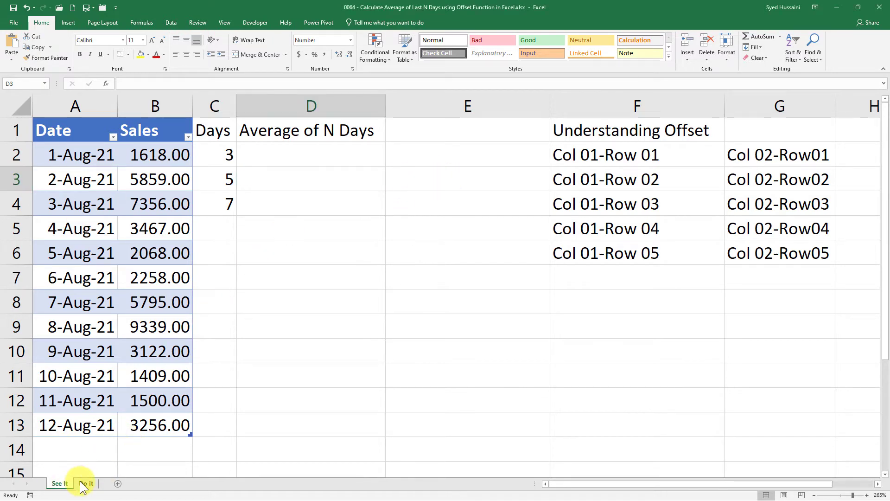
{"action": "left_click", "coordinate": [82, 485]}
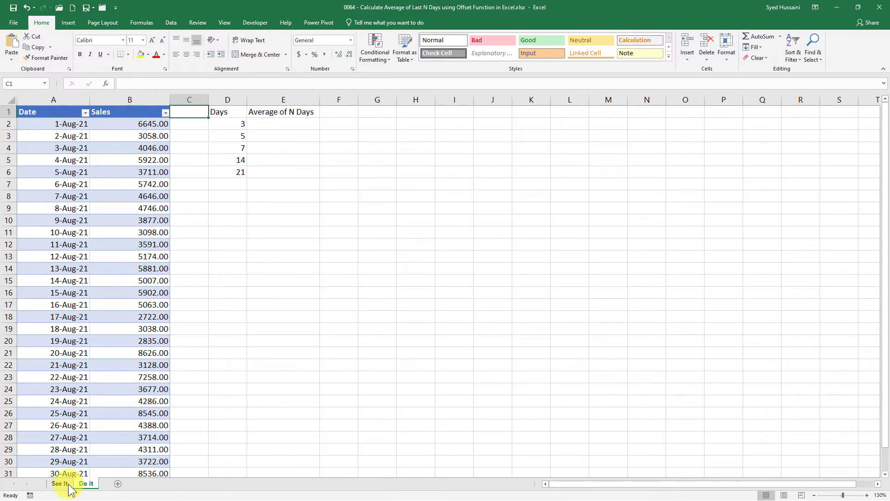
{"action": "left_click", "coordinate": [59, 484]}
{"action": "left_click", "coordinate": [464, 156]}
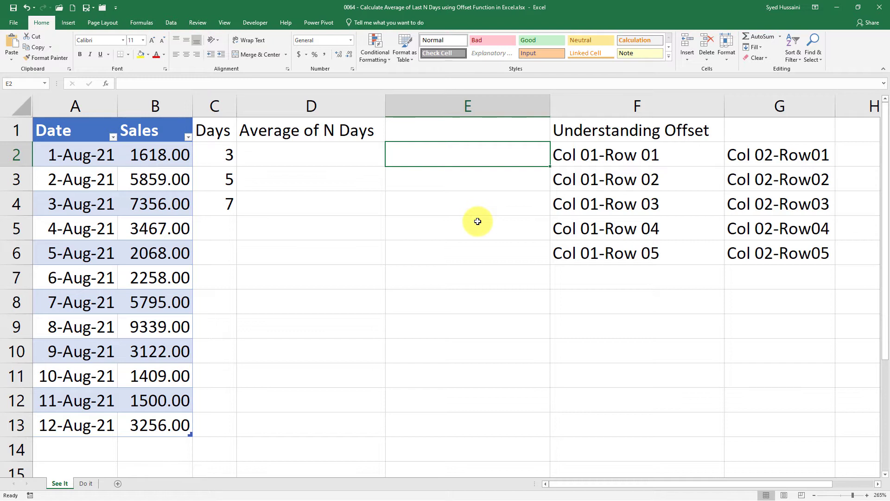
{"action": "left_click_drag", "start_coordinate": [634, 133], "coordinate": [744, 252]}
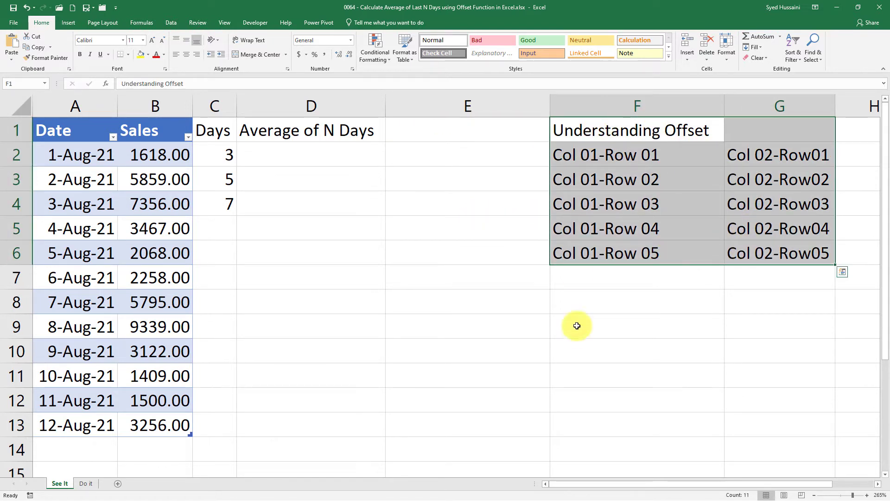
{"action": "left_click", "coordinate": [577, 325]}
- Enter the formula =OFFSET(F1, 3, 0) in cell E2, referencing the Understanding Offset heading
{"action": "left_click", "coordinate": [487, 159]}
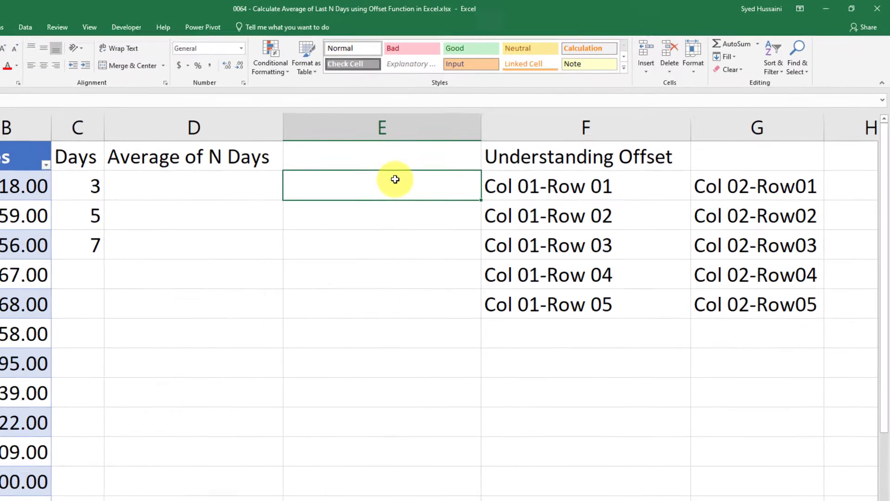
{"action": "type", "text": "="}
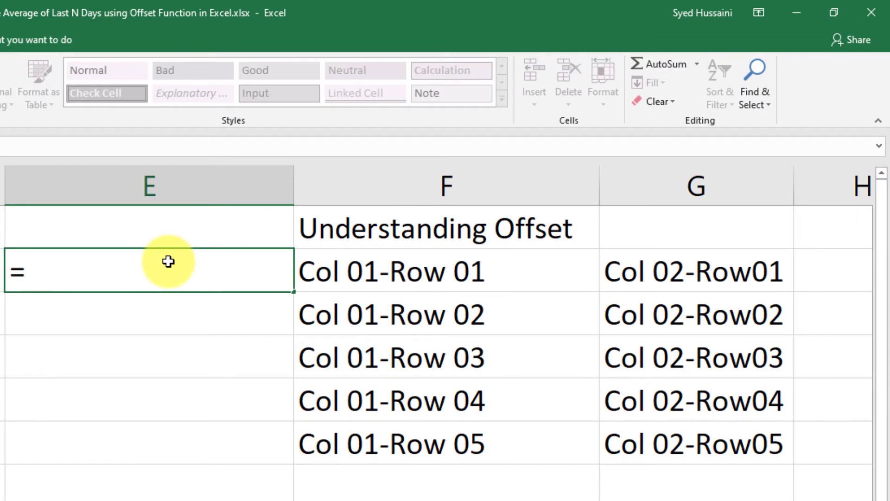
{"action": "type", "text": "off"}
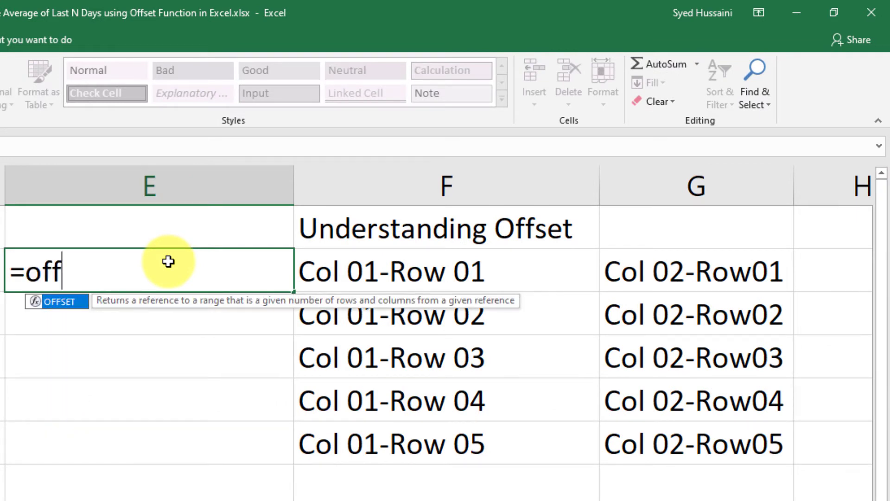
{"action": "key", "text": "Tab"}
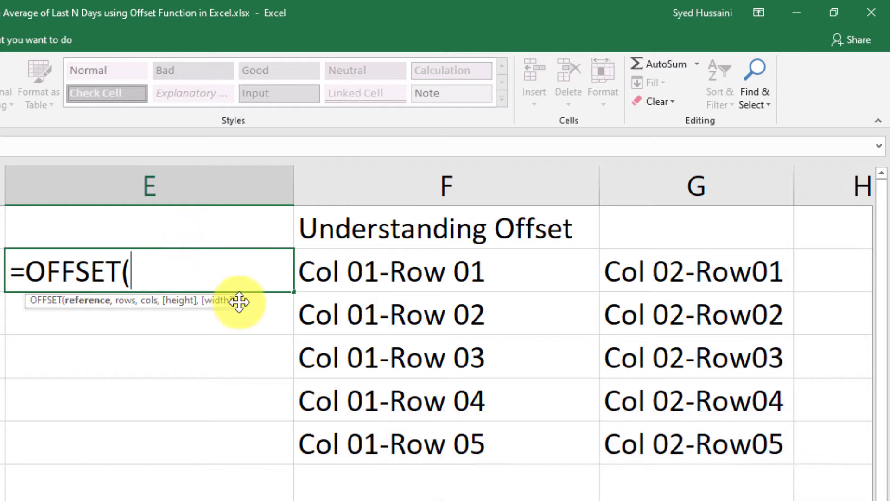
{"action": "left_click", "coordinate": [481, 228]}
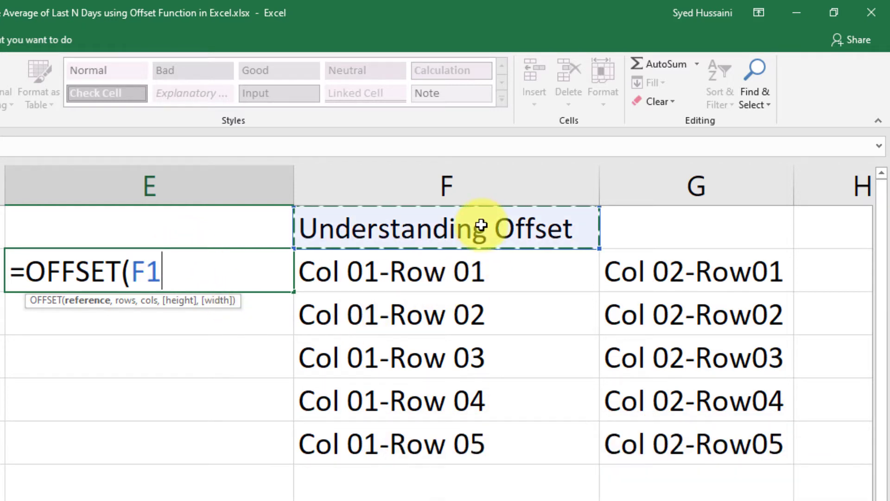
{"action": "type", "text": ","}
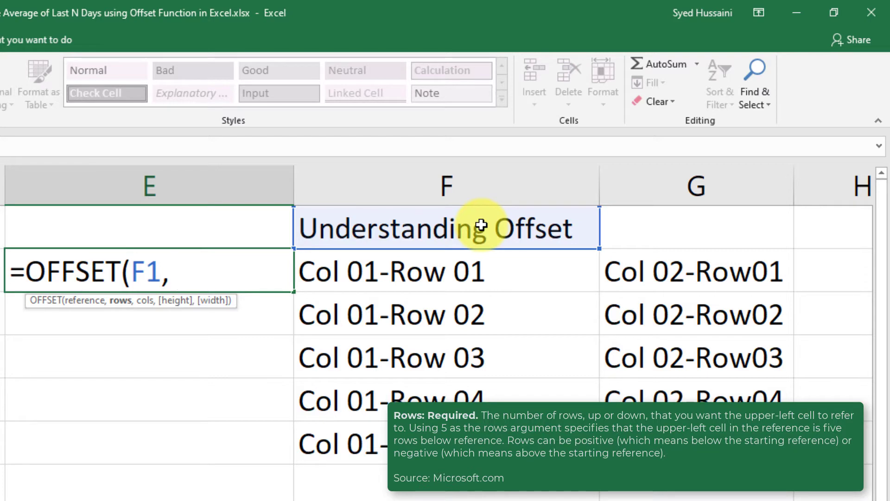
{"action": "type", "text": "3"}
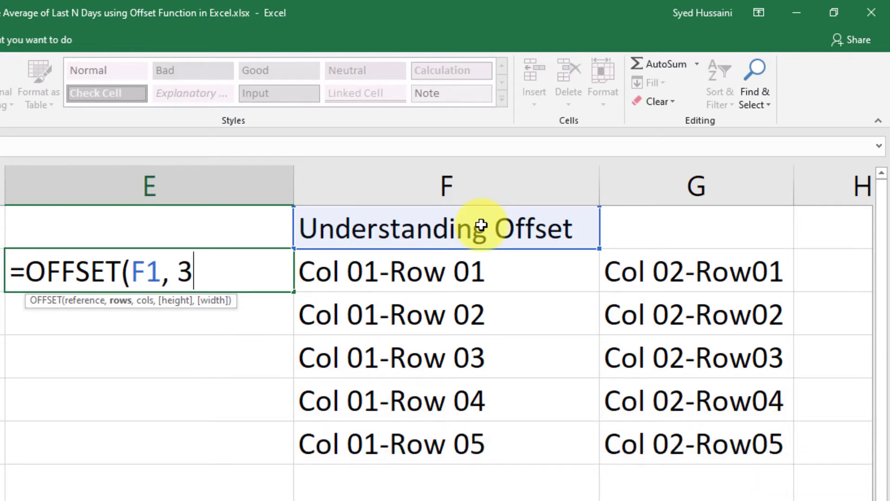
{"action": "type", "text": ","}
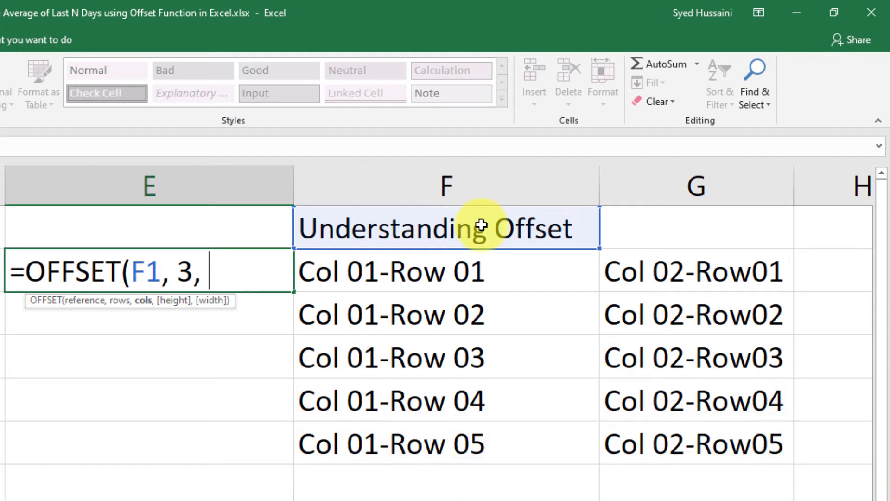
{"action": "type", "text": "0"}
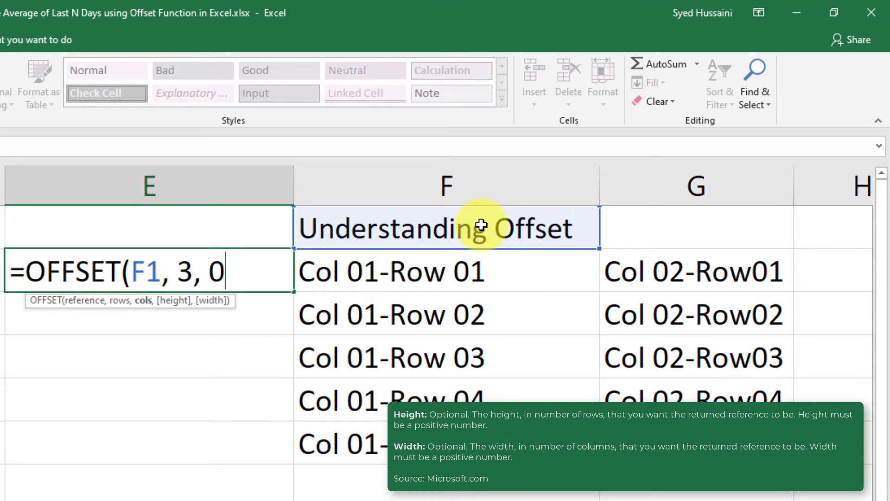
{"action": "type", "text": ")"}
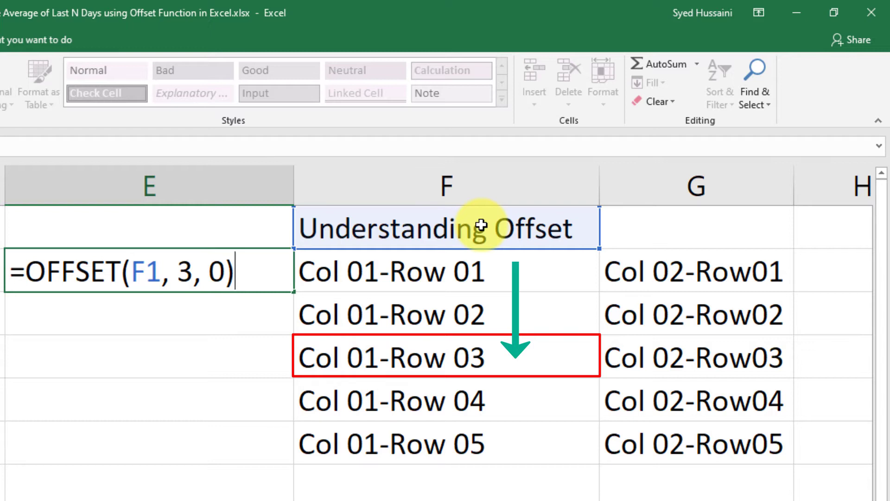
{"action": "key", "text": "Return"}
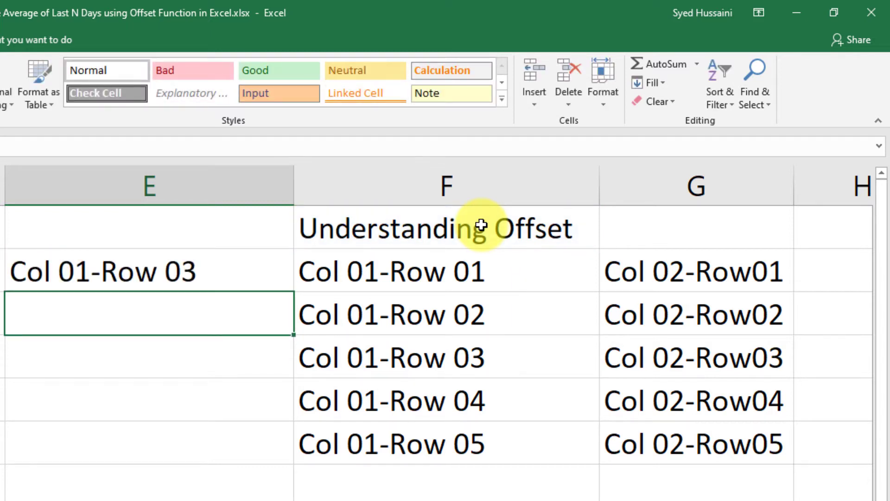
- Set the cols argument of the OFFSET formula in E2 to 1
{"action": "left_click", "coordinate": [224, 273]}
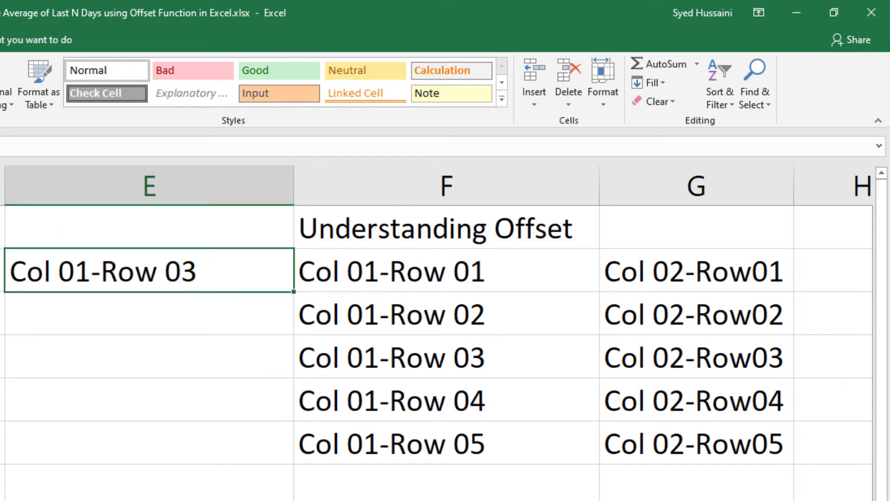
{"action": "key", "text": "F2"}
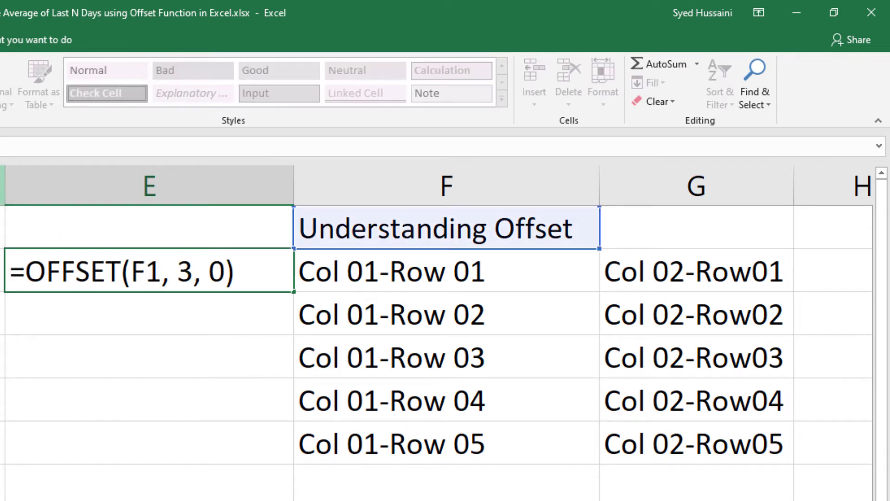
{"action": "key", "text": "BackSpace"}
{"action": "type", "text": "1"}
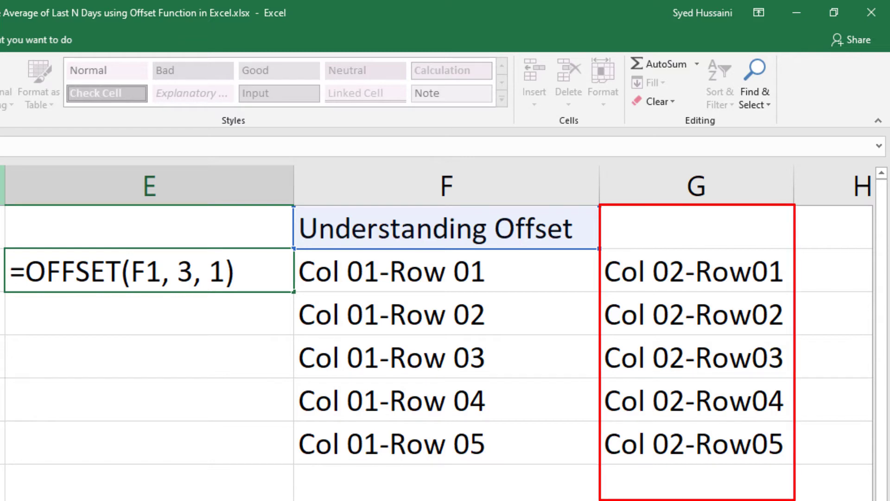
{"action": "key", "text": "Return"}
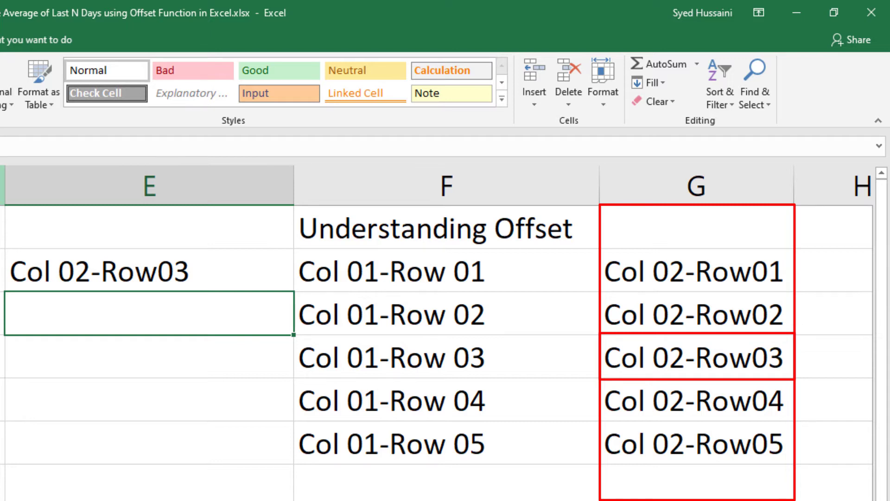
- Examine the most recent figures at the end of the Sales column, including the last five days in B9:B13
{"action": "key", "text": "Up"}
{"action": "key", "text": "Left"}
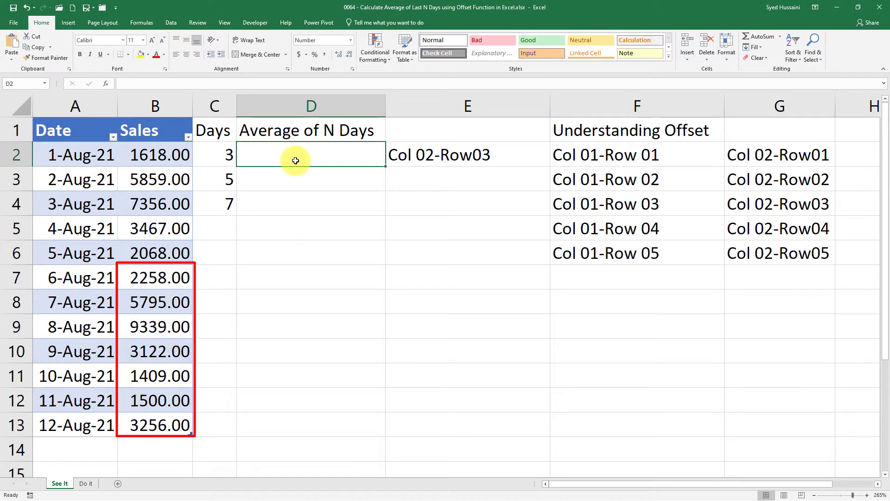
{"action": "left_click_drag", "start_coordinate": [145, 427], "coordinate": [145, 326]}
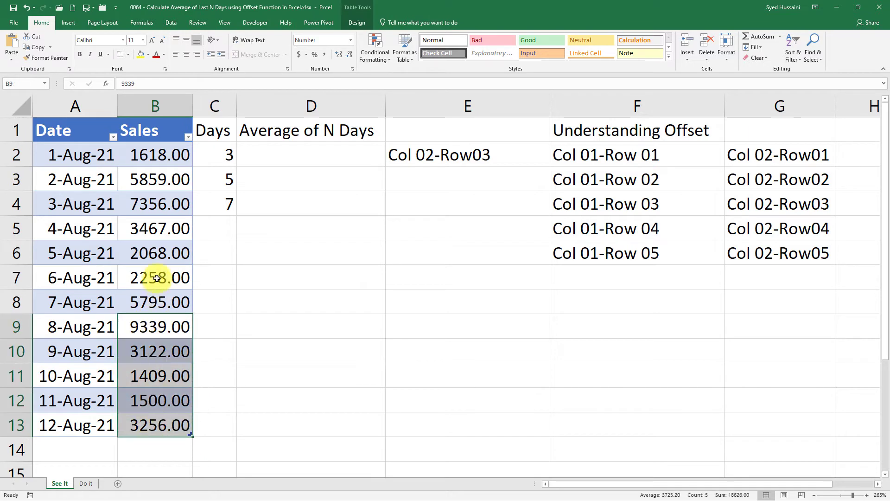
{"action": "left_click_drag", "start_coordinate": [155, 276], "coordinate": [155, 412]}
- Enter the formula =OFFSET(B1, 13, 0) in cell D2 under Average of N Days
{"action": "left_click", "coordinate": [308, 155]}
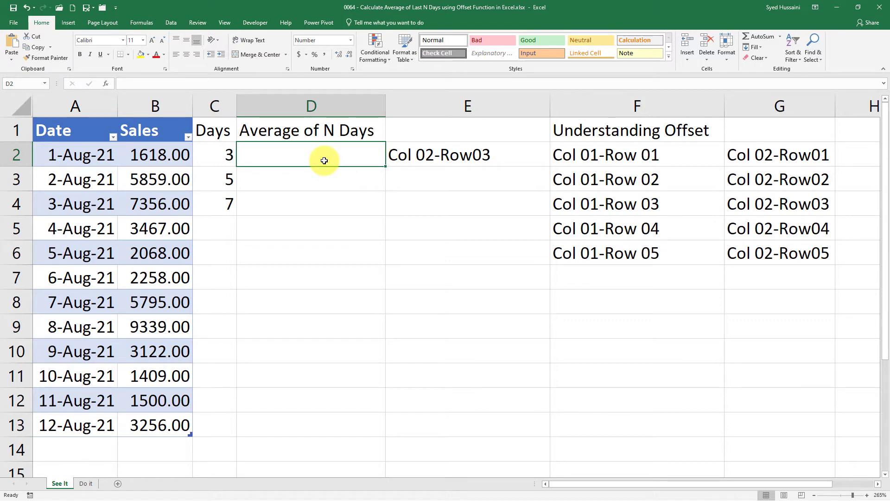
{"action": "type", "text": "="}
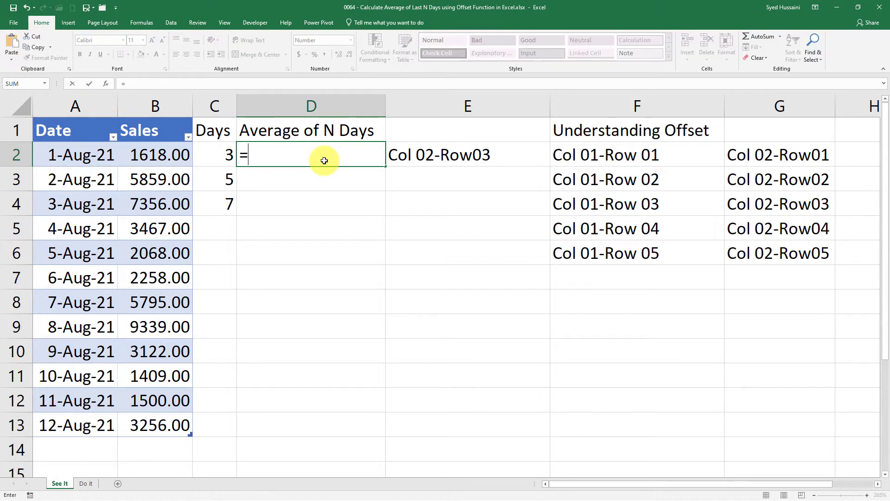
{"action": "type", "text": "off"}
{"action": "key", "text": "Tab"}
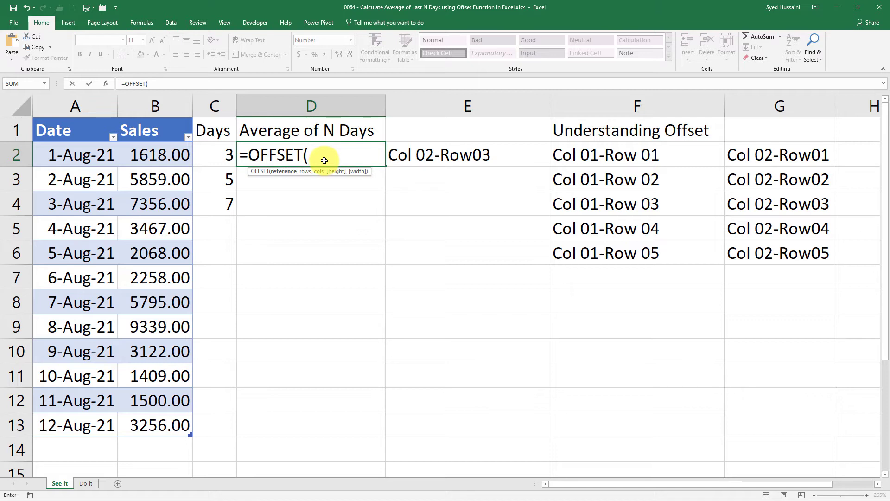
{"action": "type", "text": "b1"}
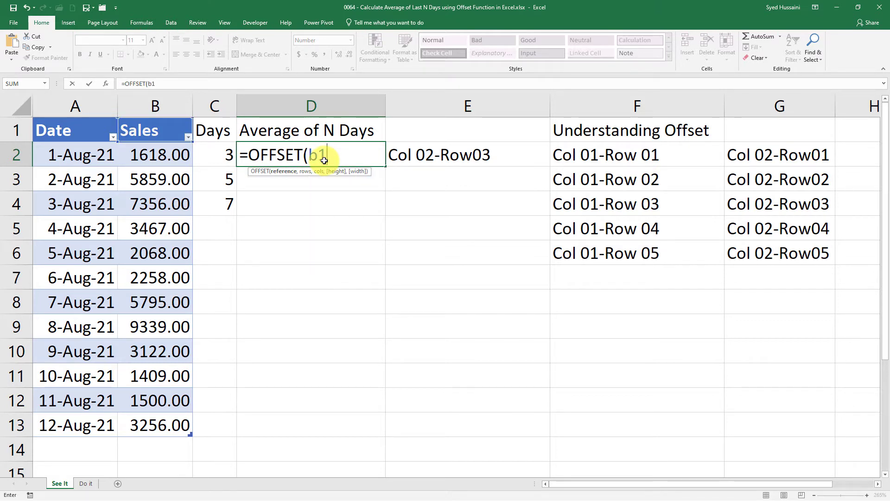
{"action": "type", "text": ","}
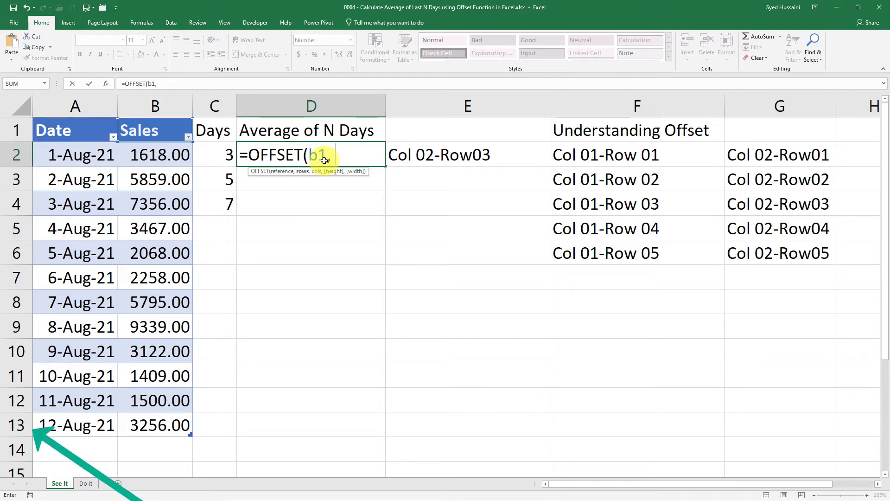
{"action": "type", "text": "13,"}
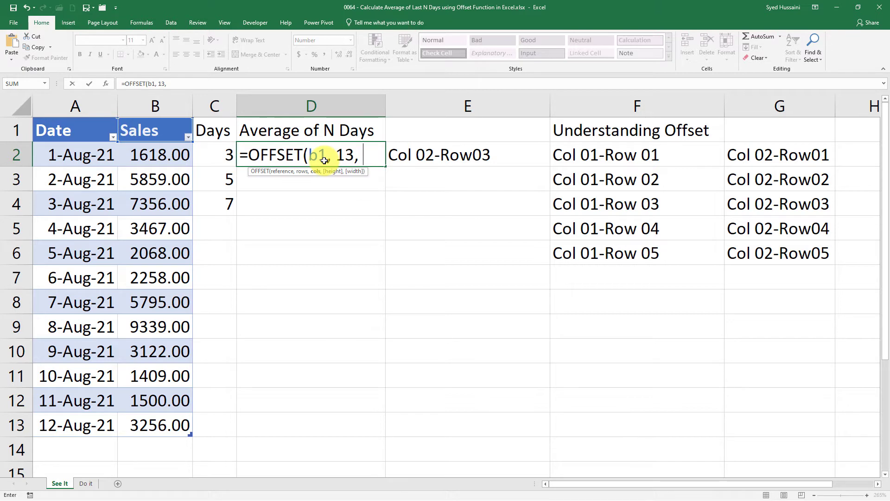
{"action": "type", "text": "0)"}
{"action": "key", "text": "Return"}
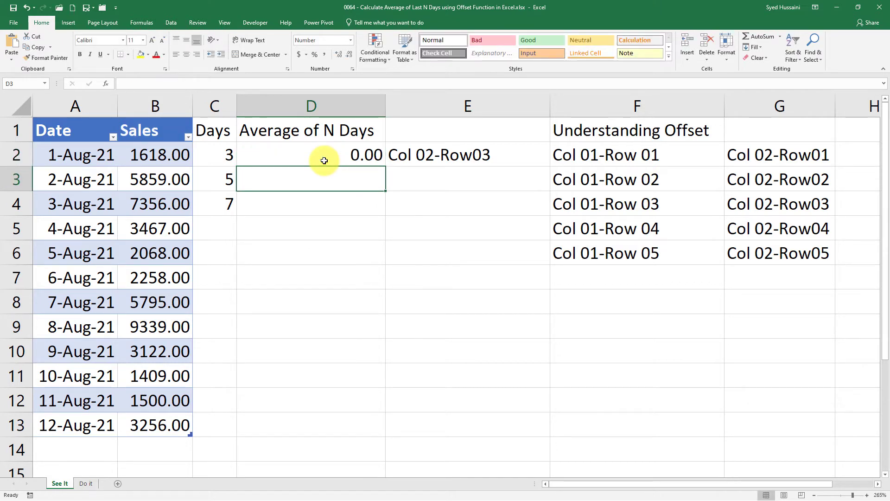
- Check the extent of the Sales data in B2:B13 and the cell directly beneath it
{"action": "left_click", "coordinate": [153, 154]}
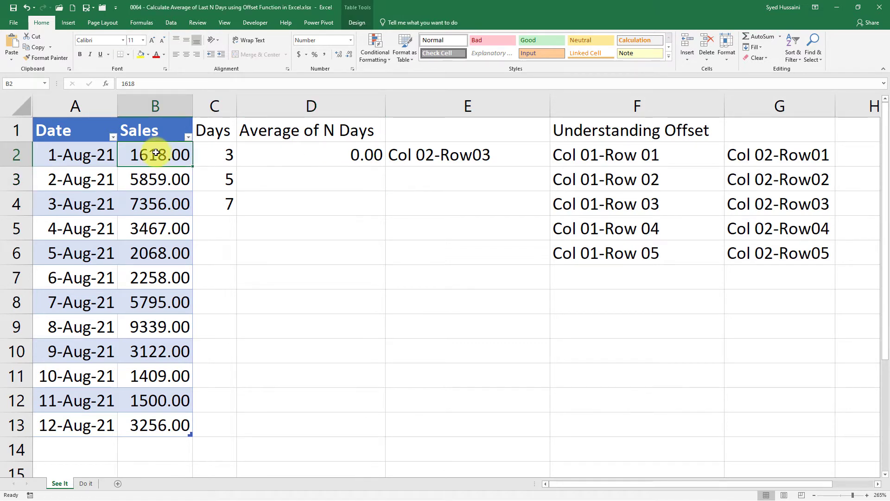
{"action": "left_click_drag", "start_coordinate": [153, 154], "coordinate": [153, 423]}
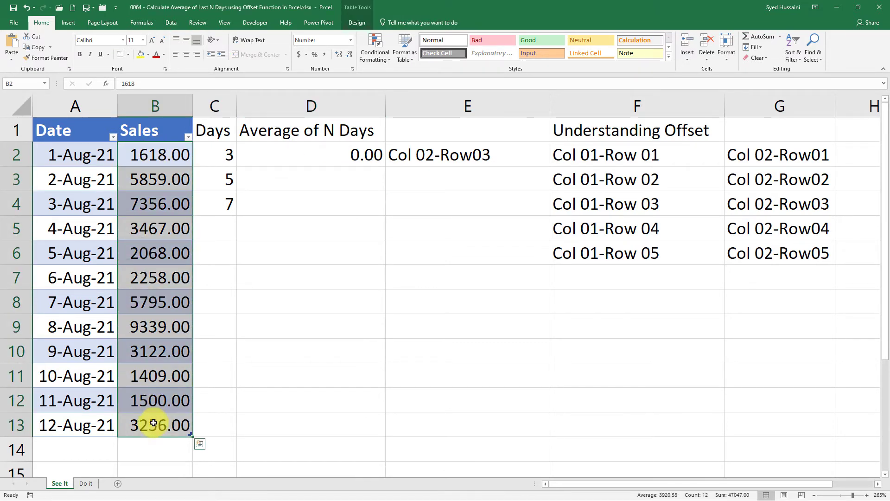
{"action": "left_click", "coordinate": [151, 445]}
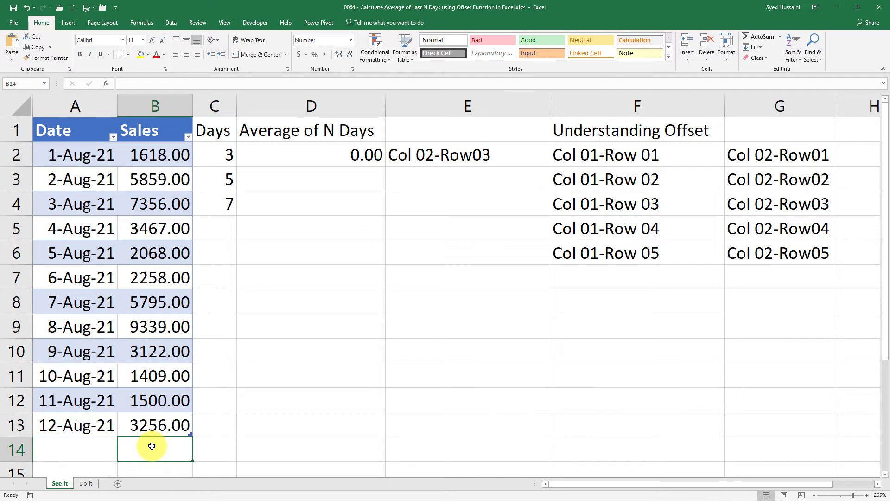
- Set the rows argument of the OFFSET formula in D2 to 12
{"action": "left_click", "coordinate": [312, 155]}
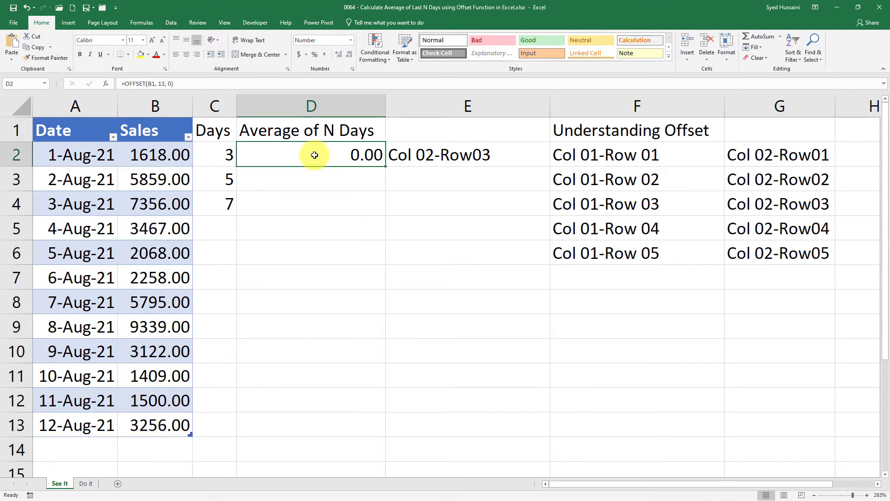
{"action": "left_click", "coordinate": [163, 84]}
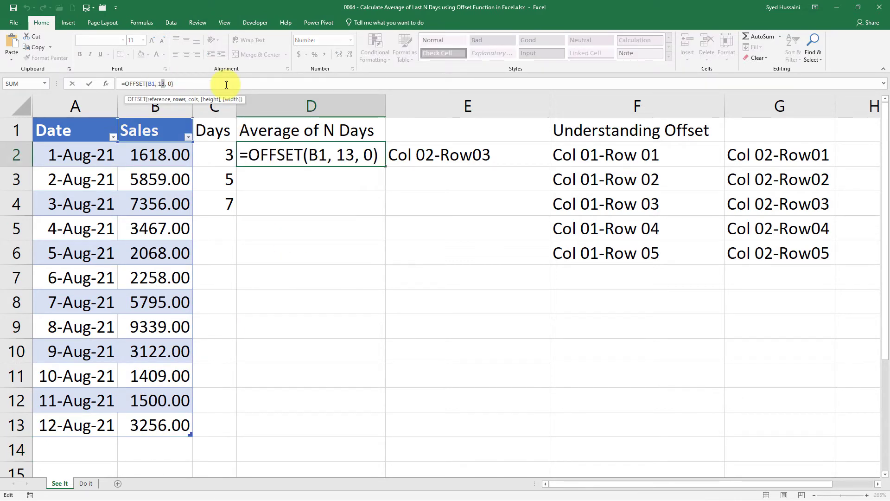
{"action": "key", "text": "Delete"}
{"action": "type", "text": "2"}
{"action": "key", "text": "Return"}
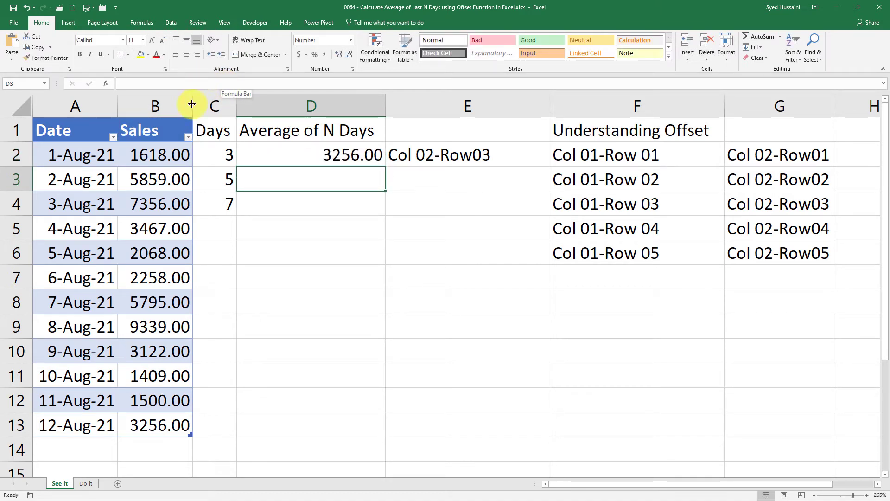
{"action": "left_click", "coordinate": [157, 131]}
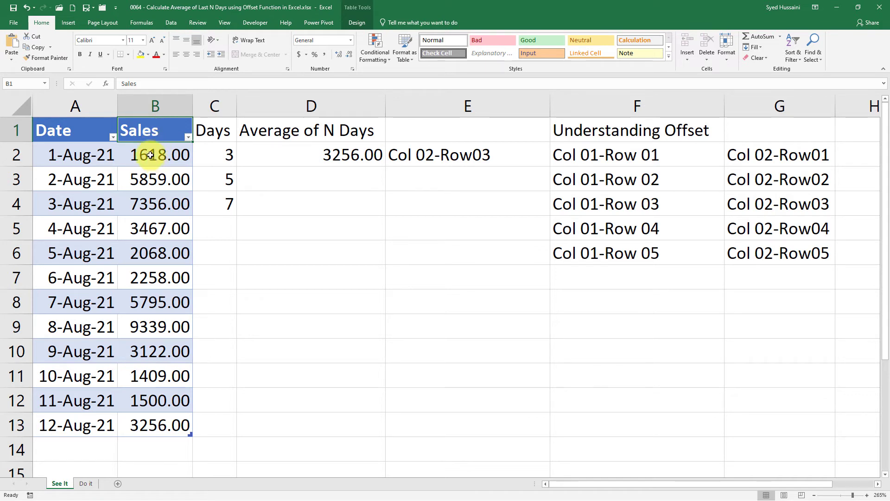
- Check the Sales range B2:B13, its last row, and the rows argument of the OFFSET formula in D2
{"action": "left_click_drag", "start_coordinate": [152, 157], "coordinate": [165, 423]}
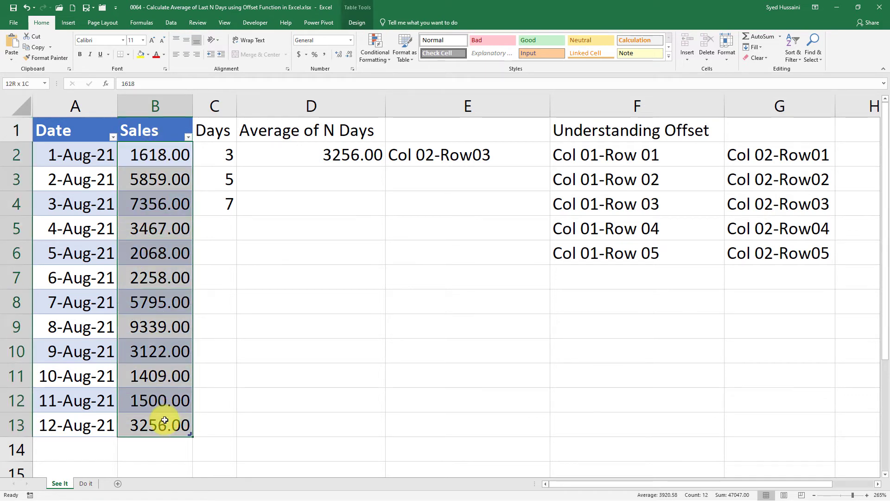
{"action": "left_click", "coordinate": [15, 425]}
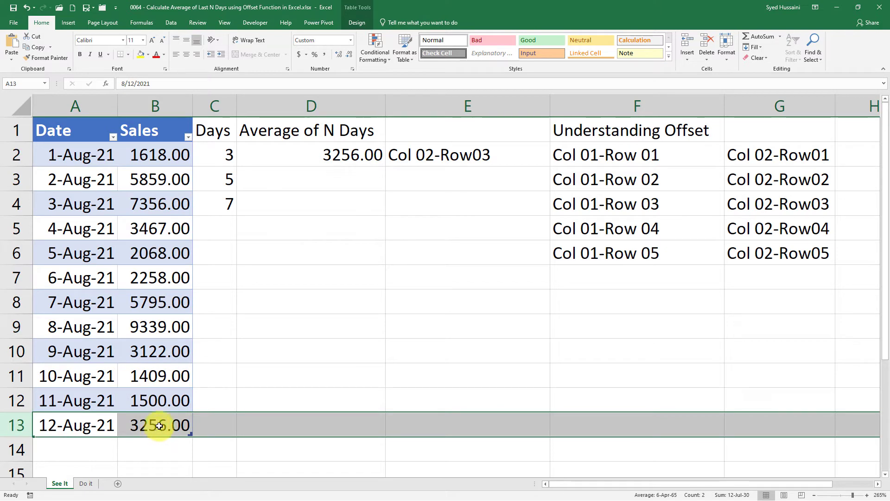
{"action": "left_click", "coordinate": [157, 427]}
{"action": "left_click", "coordinate": [340, 163]}
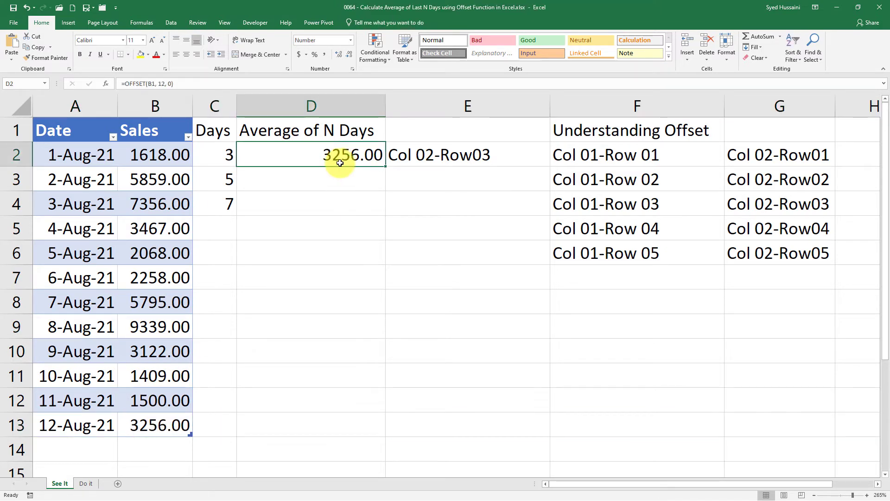
{"action": "left_click", "coordinate": [169, 83]}
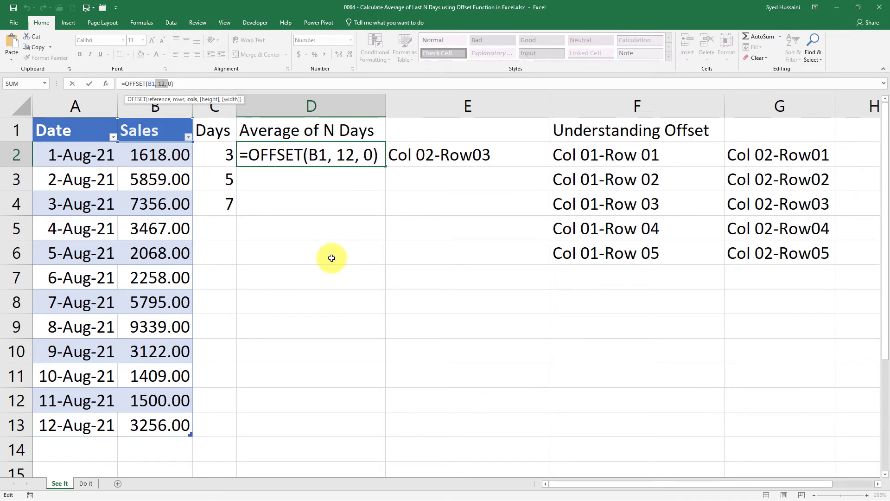
{"action": "key", "text": "ctrl+Return"}
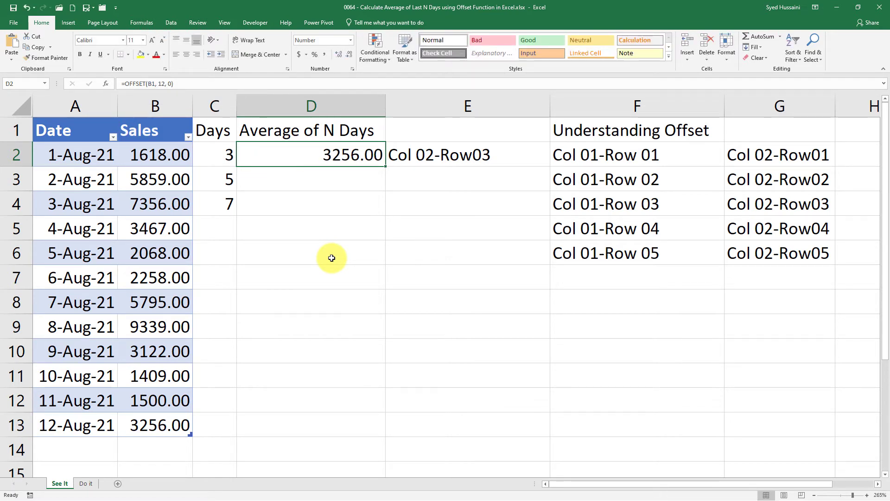
- Replace the contents of D2 with the formula =COUNTA(B:B) to count the filled cells in the Sales column
{"action": "key", "text": "Delete"}
{"action": "type", "text": "="}
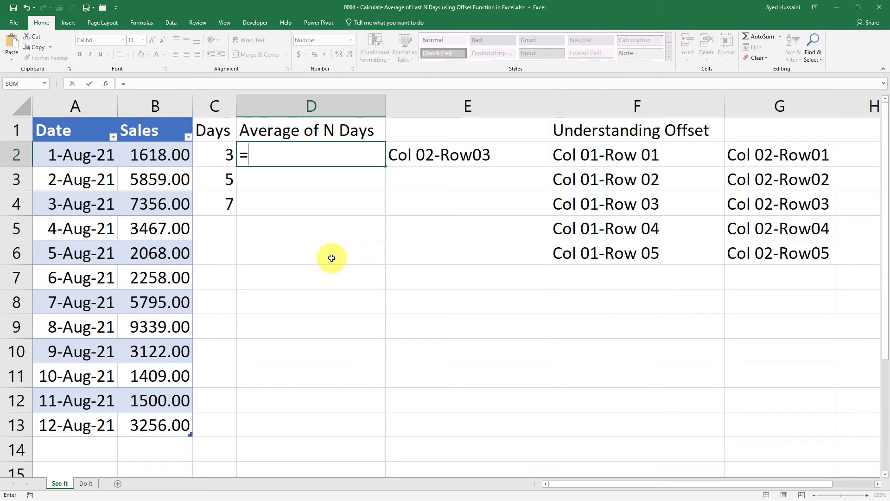
{"action": "type", "text": "counta"}
{"action": "key", "text": "Tab"}
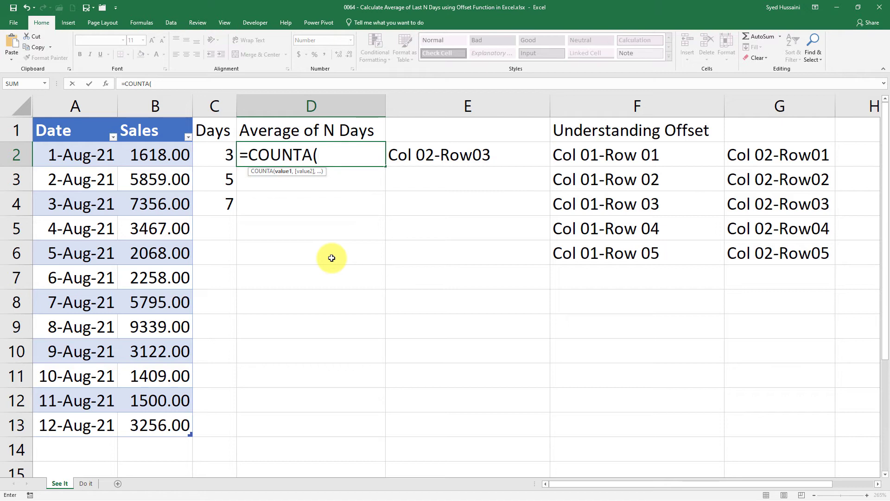
{"action": "left_click", "coordinate": [174, 107]}
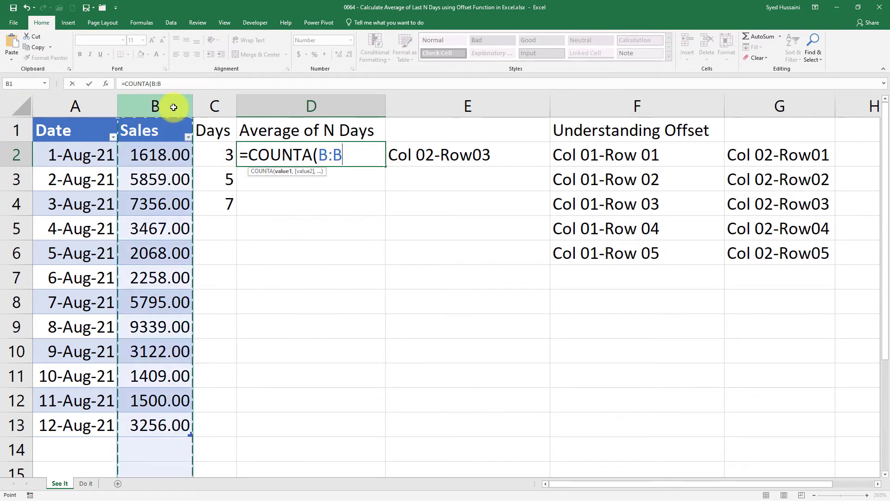
{"action": "type", "text": ")"}
{"action": "key", "text": "Return"}
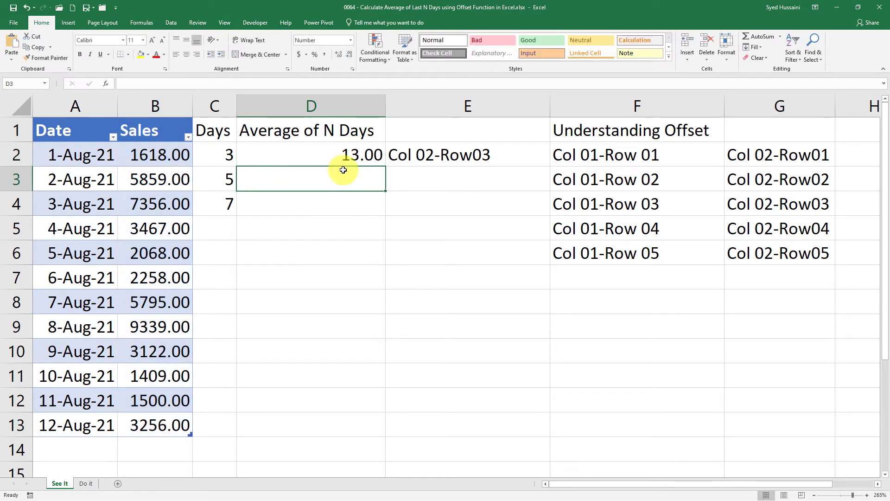
- Replace the COUNTA formula in D2 with an OFFSET function that uses the absolute reference $B$1
{"action": "left_click", "coordinate": [338, 152]}
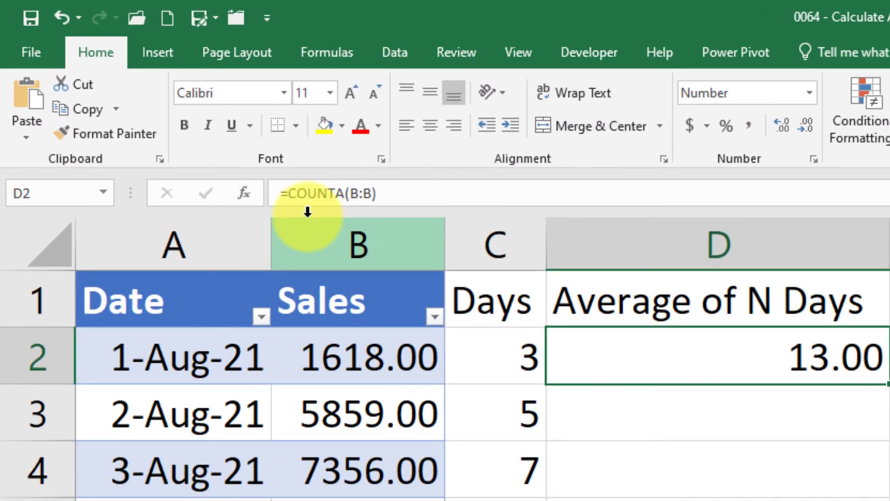
{"action": "left_click_drag", "start_coordinate": [288, 194], "coordinate": [414, 193]}
{"action": "key", "text": "BackSpace"}
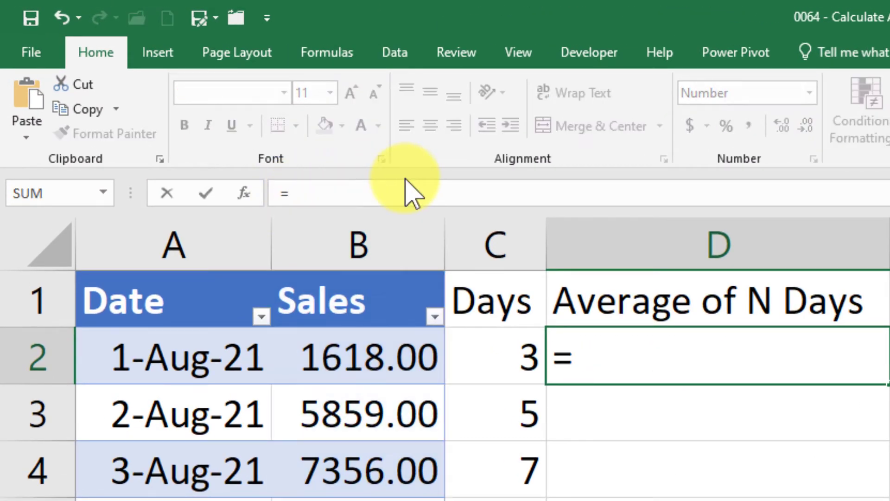
{"action": "type", "text": "off"}
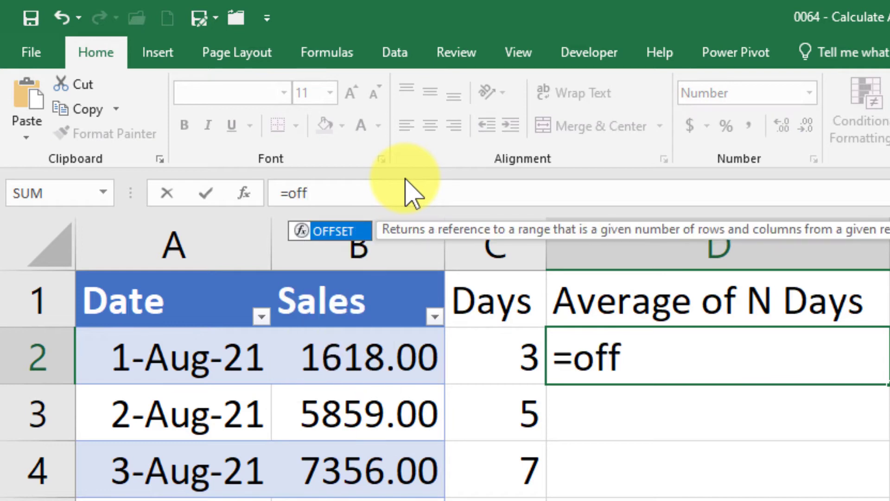
{"action": "key", "text": "Tab"}
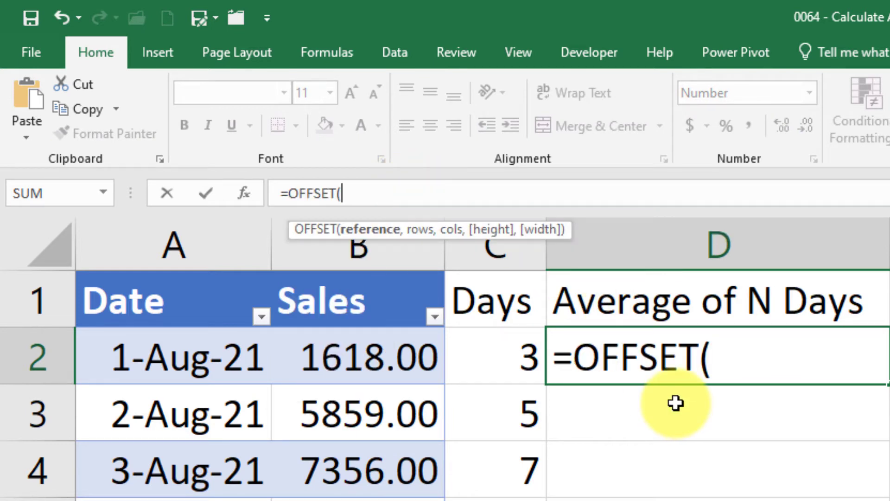
{"action": "type", "text": "b1"}
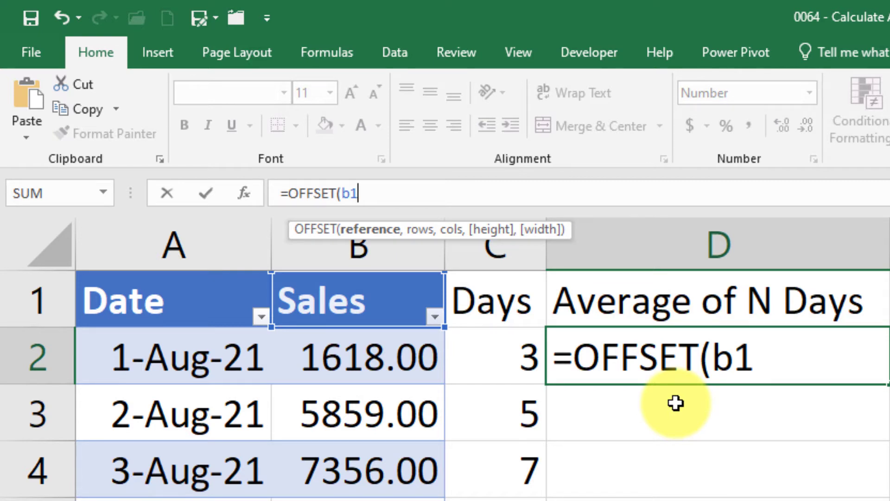
{"action": "key", "text": "F4"}
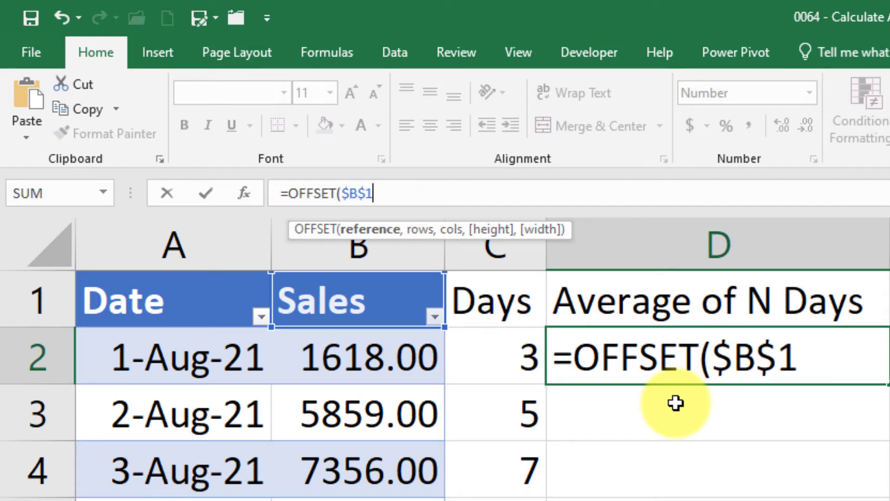
{"action": "type", "text": ","}
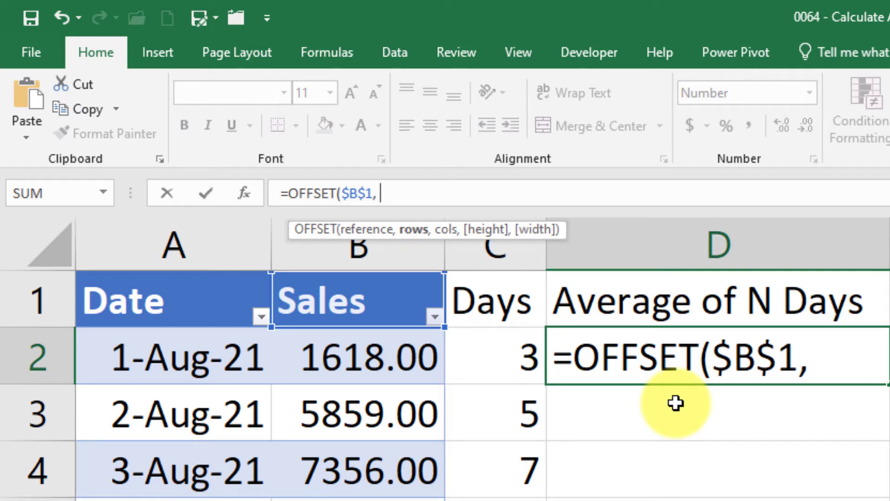
- Complete the OFFSET formula in D2 with COUNTA(B:B)-1 as the rows argument and 0 as the columns argument
{"action": "type", "text": " COUNTA(B:B)"}
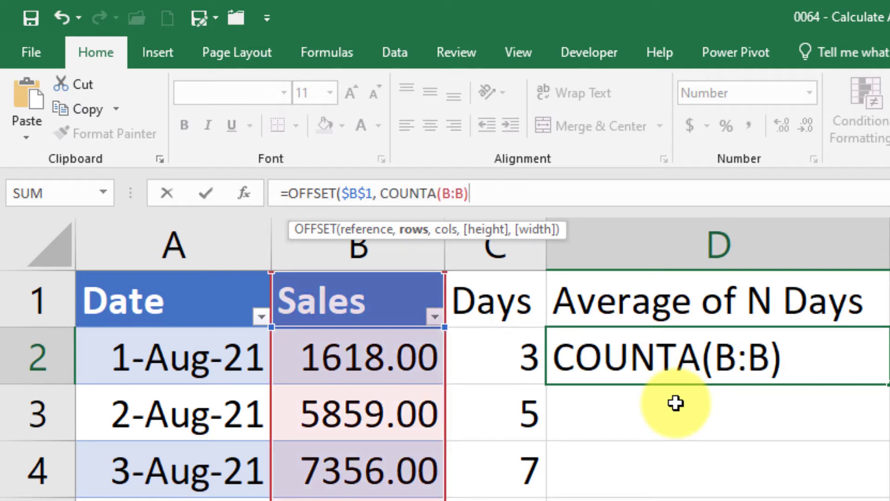
{"action": "type", "text": "-1"}
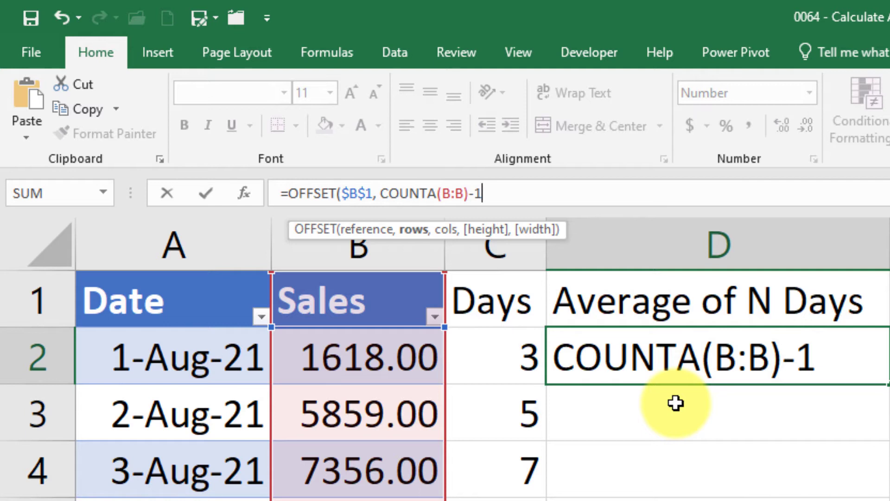
{"action": "type", "text": ","}
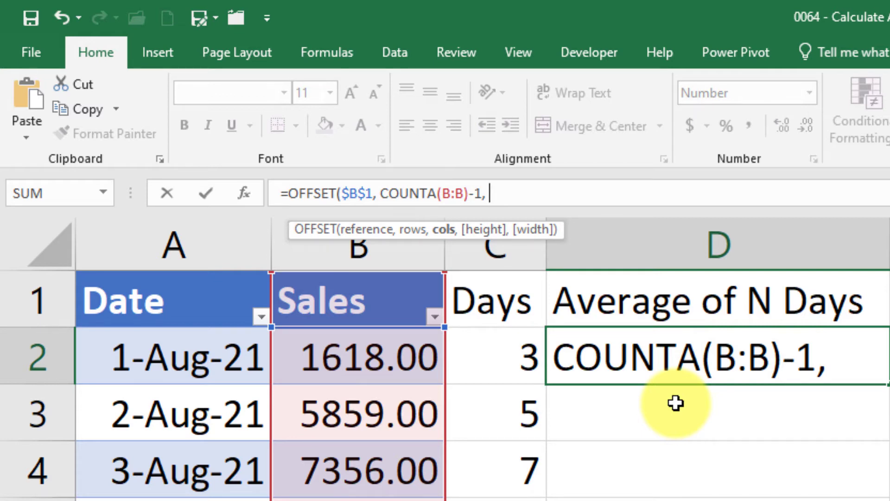
{"action": "type", "text": " 0"}
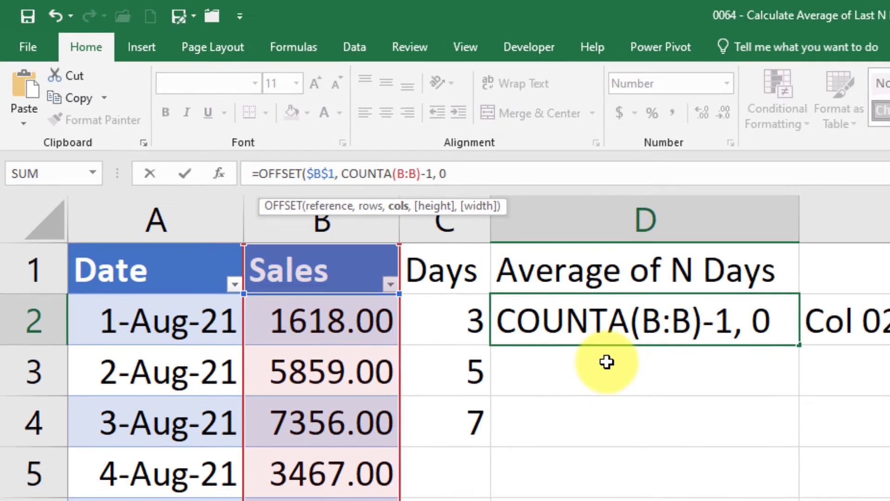
{"action": "type", "text": ")"}
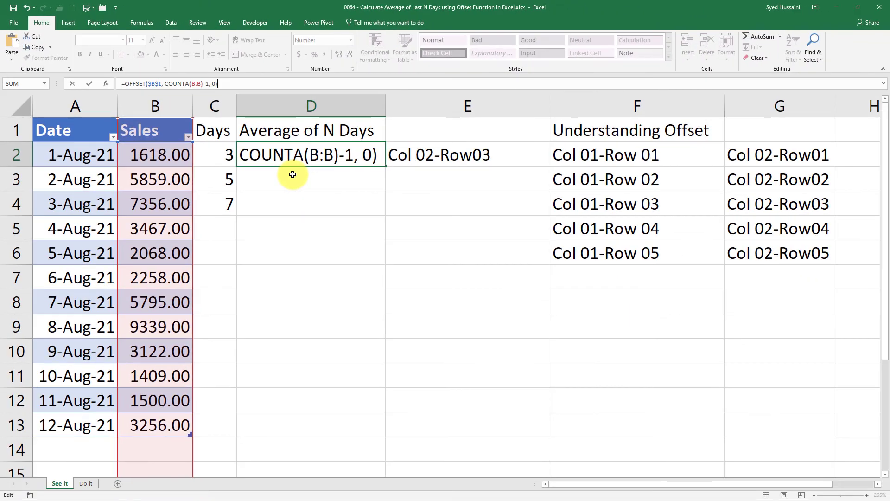
{"action": "key", "text": "Return"}
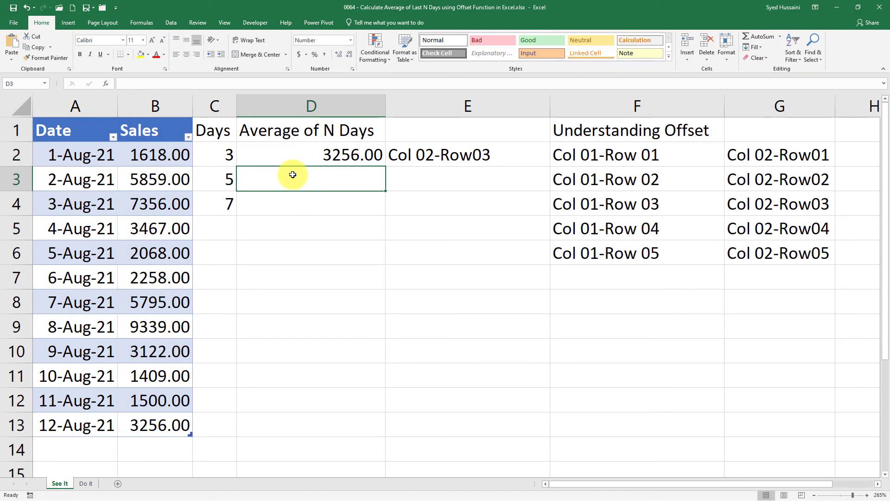
- Start a new OFFSET formula in D2, overwriting the existing one, with $B$1 as the absolute reference
{"action": "left_click", "coordinate": [311, 148]}
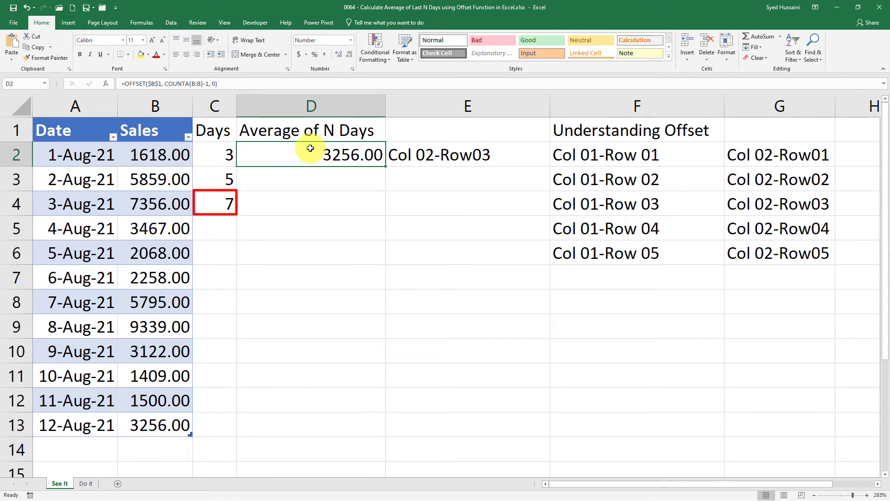
{"action": "left_click", "coordinate": [228, 83]}
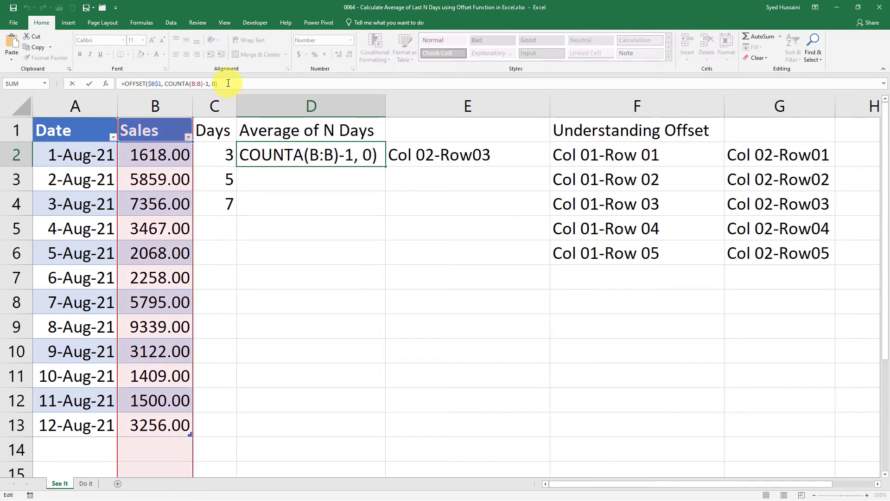
{"action": "key", "text": "Escape"}
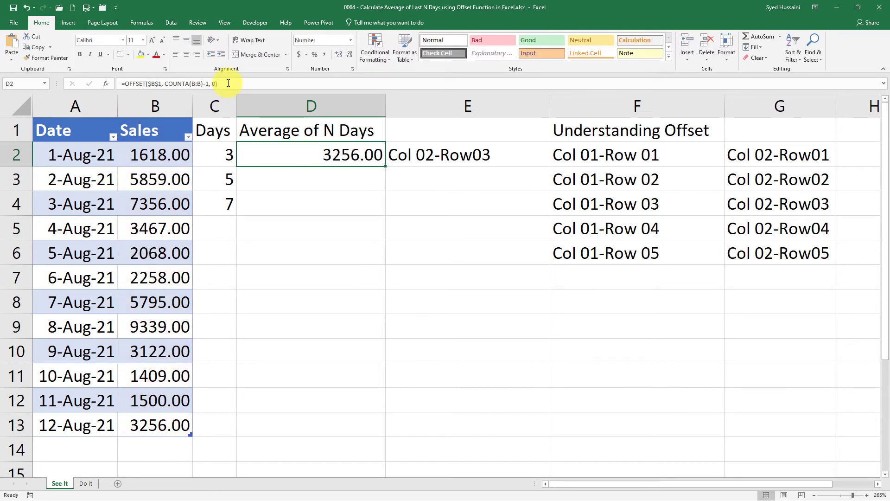
{"action": "type", "text": "=off"}
{"action": "key", "text": "Tab"}
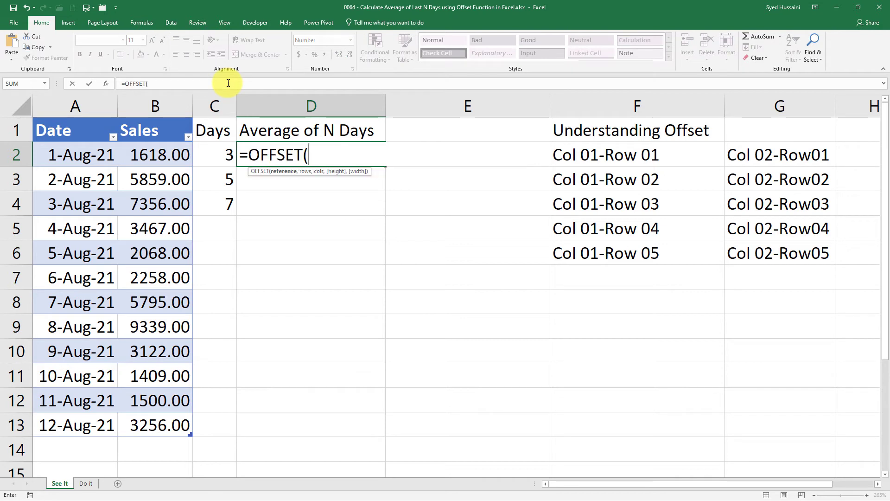
{"action": "type", "text": "b1"}
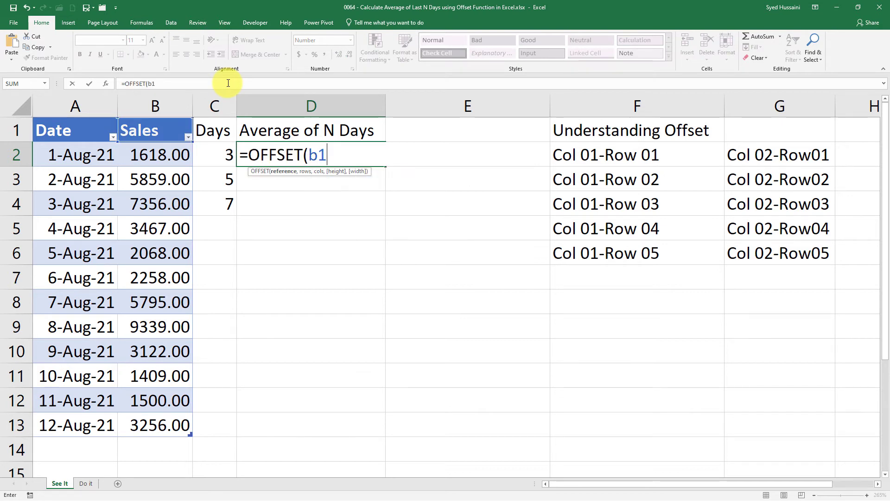
{"action": "key", "text": "F4"}
{"action": "type", "text": ","}
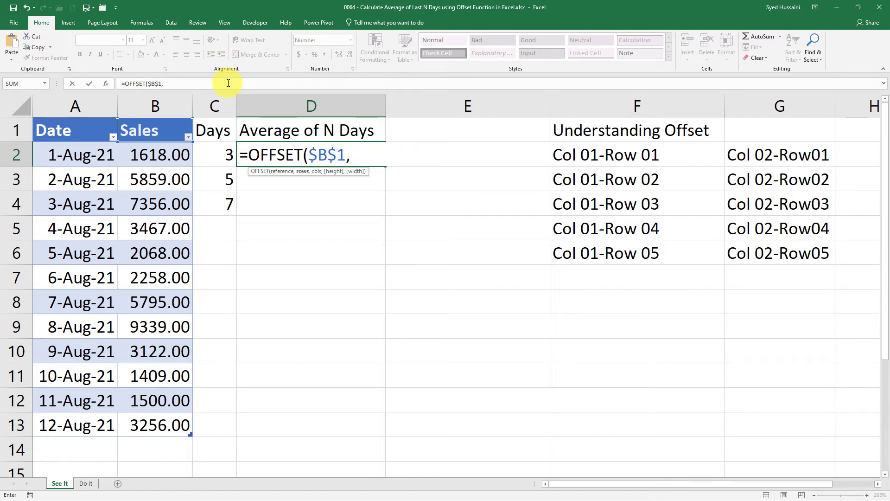
- Enter COUNTA(B:B)-C2 as the rows argument of the OFFSET formula in D2
{"action": "type", "text": " coun"}
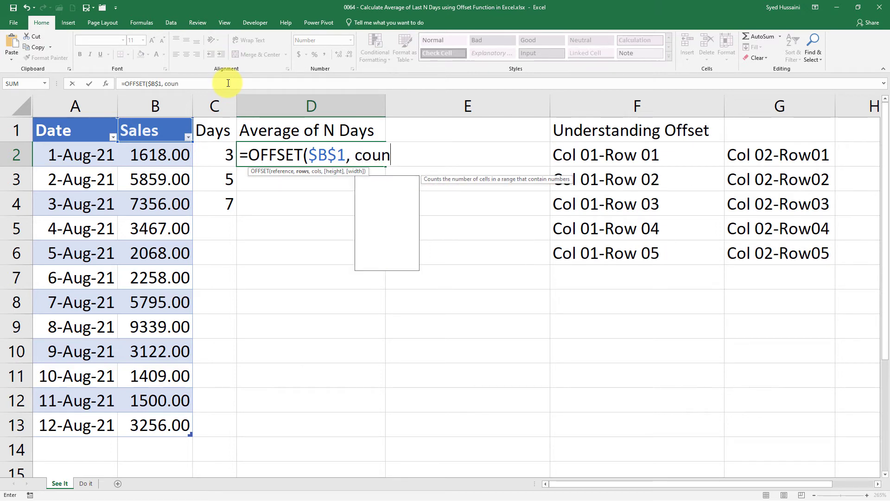
{"action": "key", "text": "Down"}
{"action": "key", "text": "Tab"}
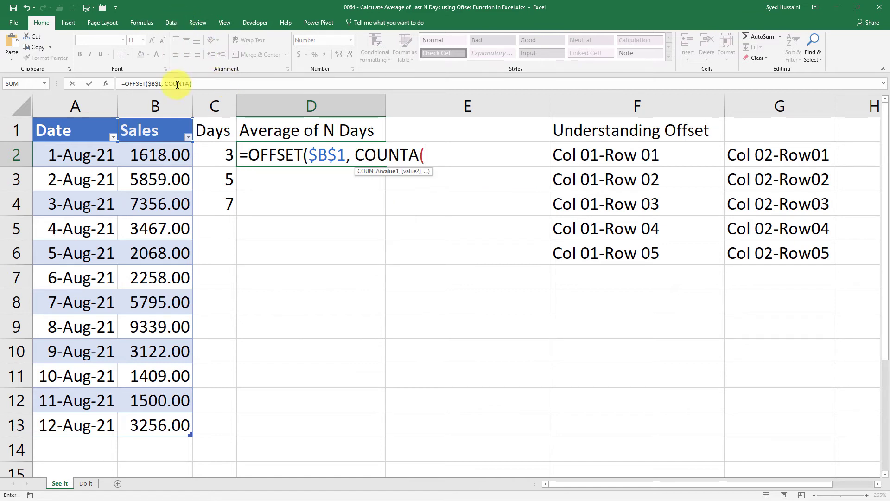
{"action": "left_click", "coordinate": [169, 107]}
{"action": "type", "text": ")"}
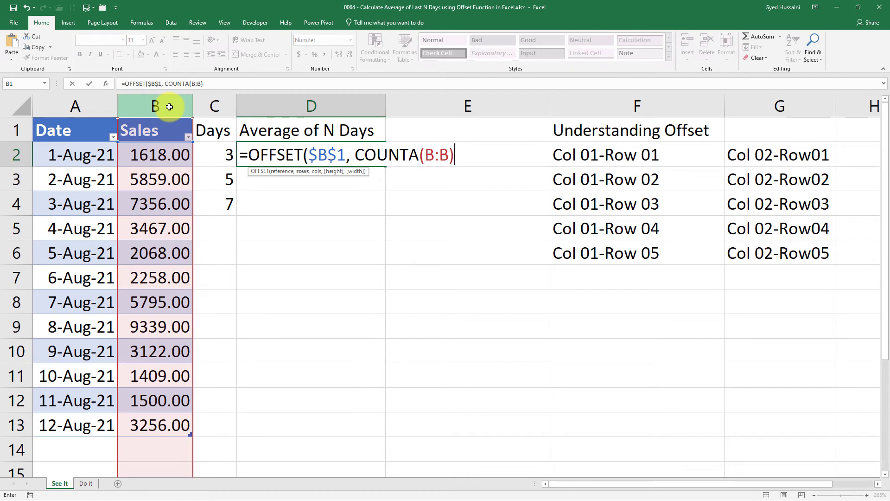
{"action": "type", "text": "-"}
{"action": "left_click", "coordinate": [226, 156]}
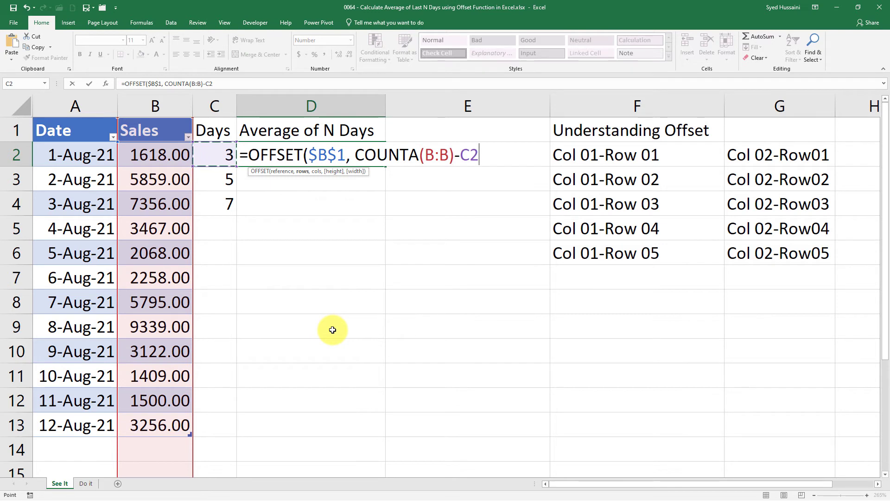
- Complete the OFFSET formula in D2 with 0 as the columns argument, C2 as the height and 1 as the width
{"action": "type", "text": ", "}
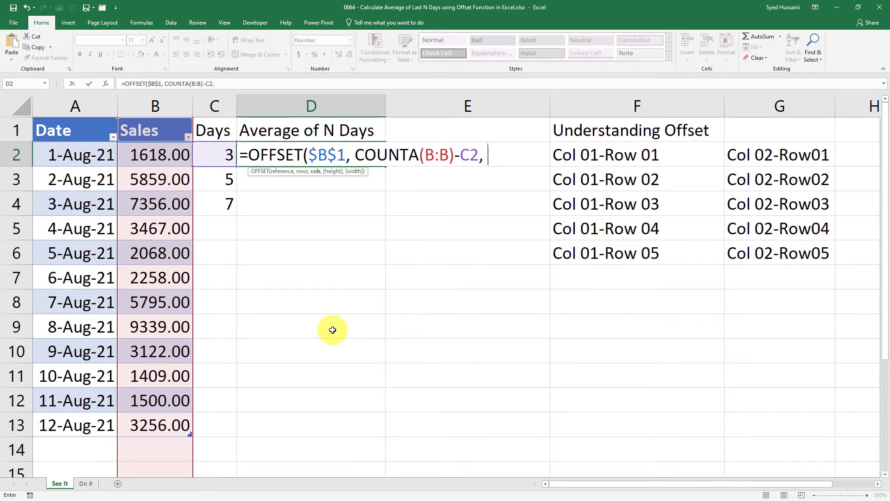
{"action": "type", "text": "0,"}
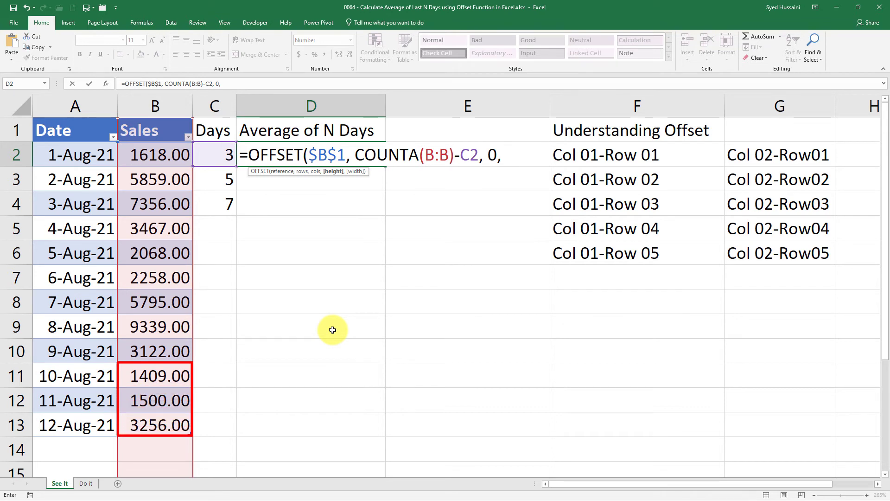
{"action": "left_click", "coordinate": [219, 155]}
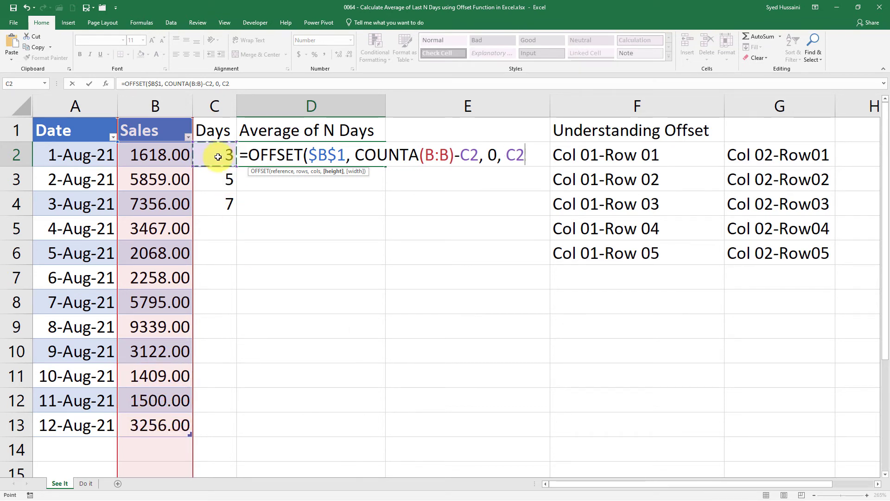
{"action": "type", "text": ","}
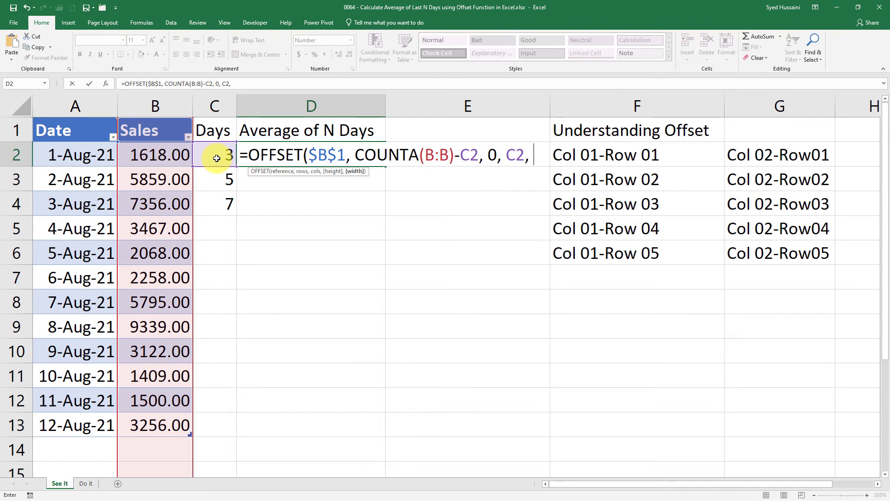
{"action": "type", "text": "1"}
{"action": "type", "text": ")"}
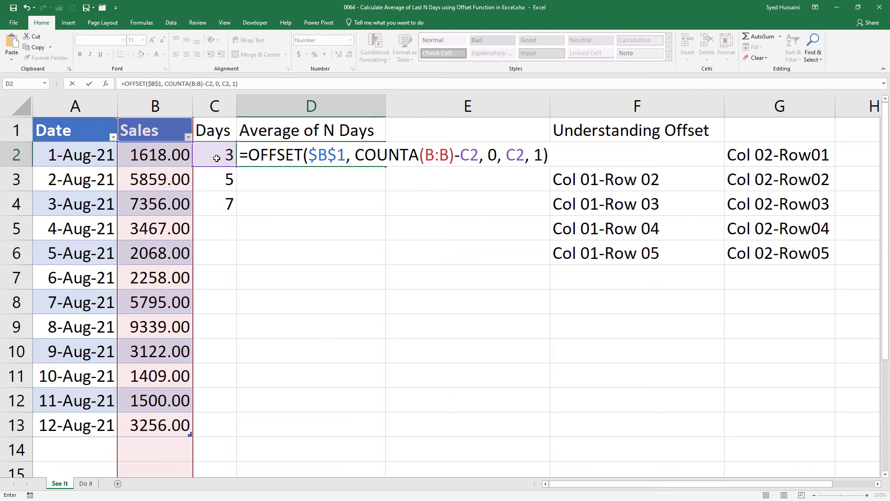
{"action": "key", "text": "Return"}
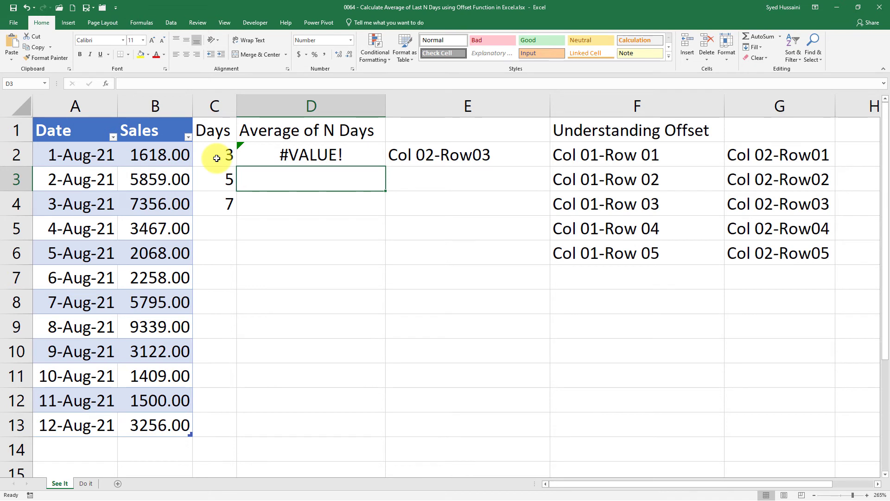
- Wrap the OFFSET formula in D2 in an AVERAGE function, giving =AVERAGE(OFFSET($B$1, COUNTA(B:B)-C2, 0, C2, 1))
{"action": "left_click", "coordinate": [343, 159]}
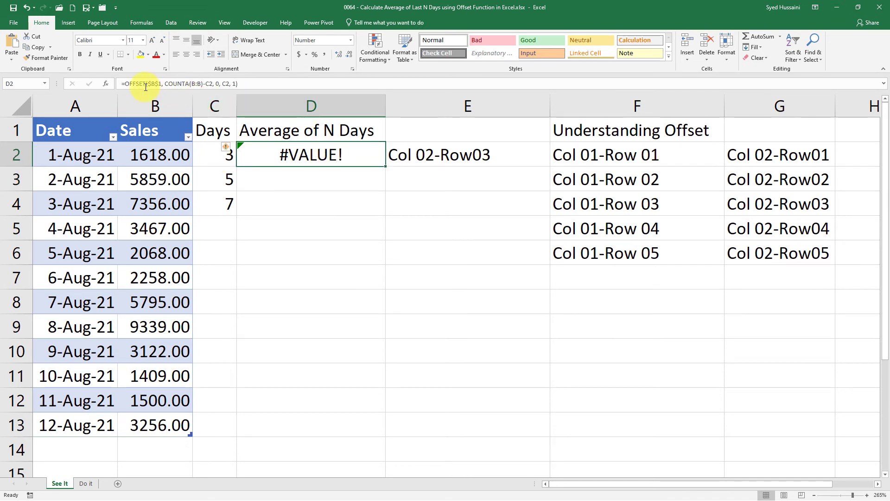
{"action": "left_click_drag", "start_coordinate": [258, 86], "coordinate": [124, 82]}
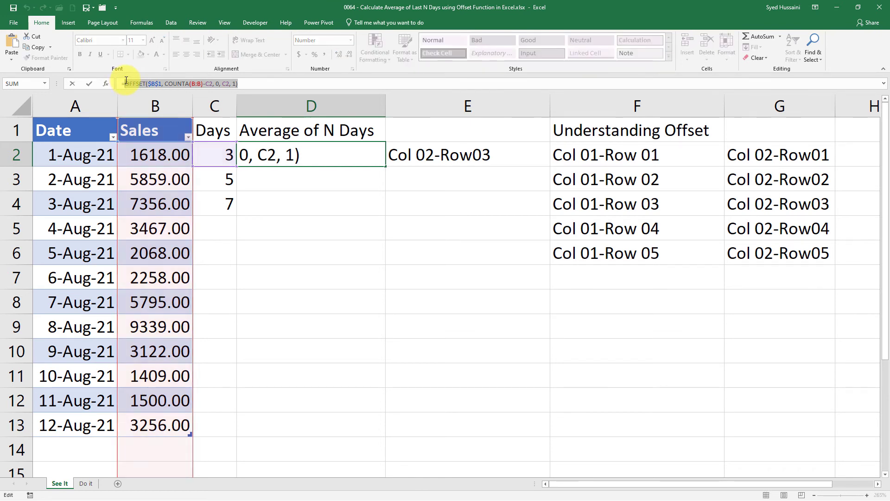
{"action": "key", "text": "BackSpace"}
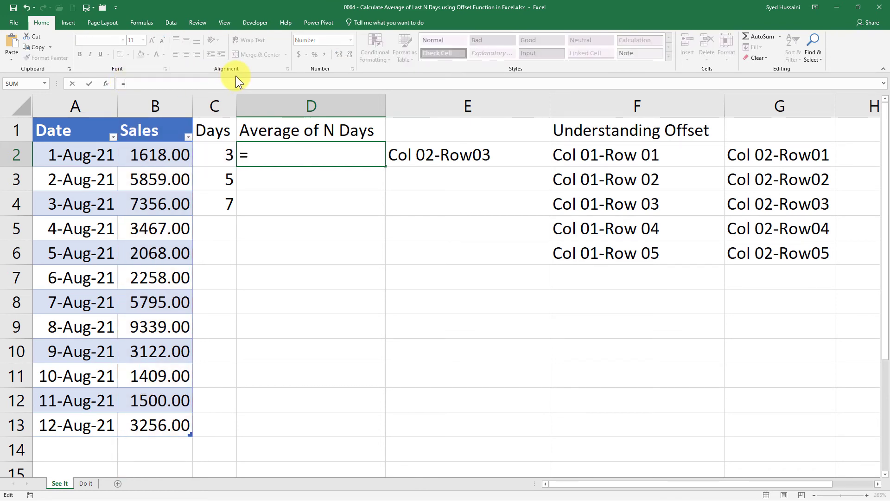
{"action": "type", "text": "ave"}
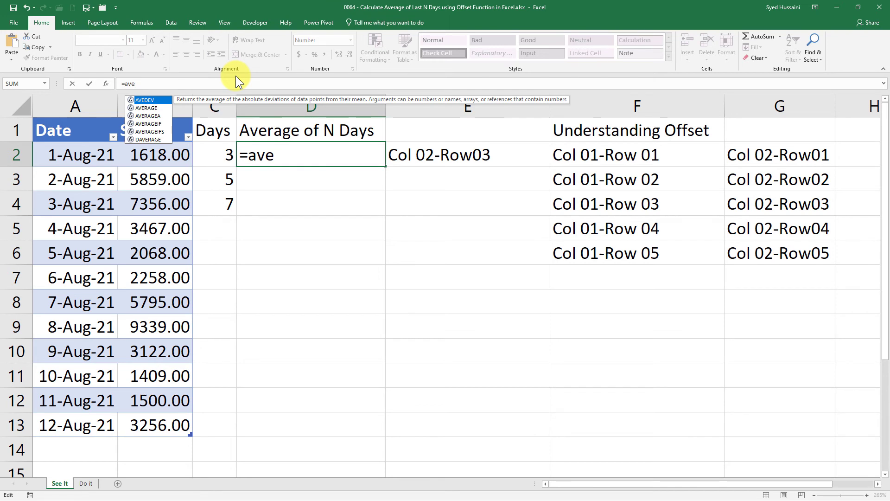
{"action": "key", "text": "Down"}
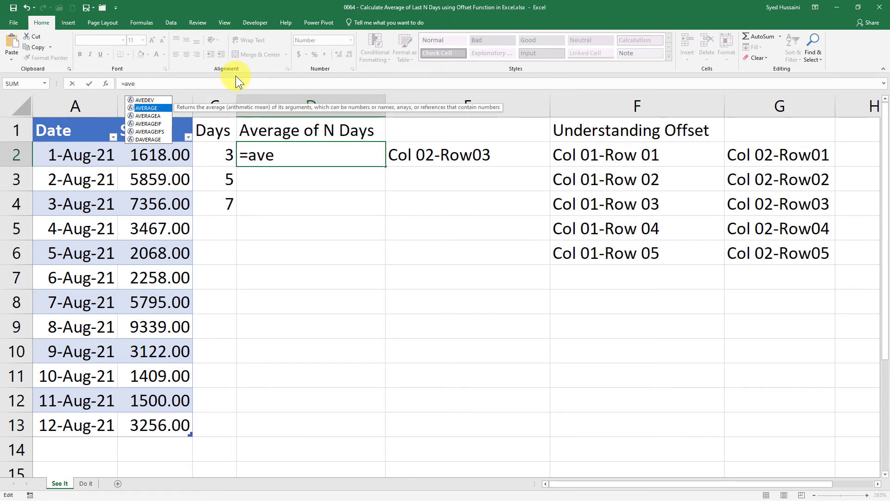
{"action": "key", "text": "Tab"}
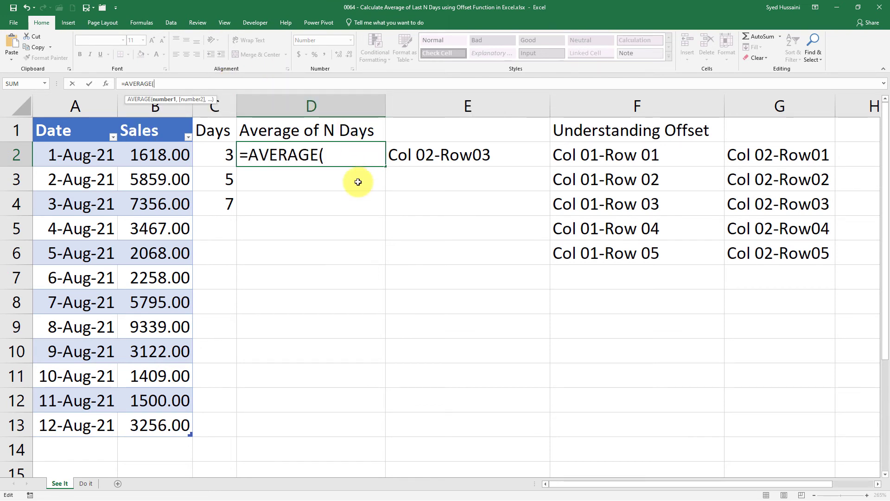
{"action": "key", "text": "ctrl+v"}
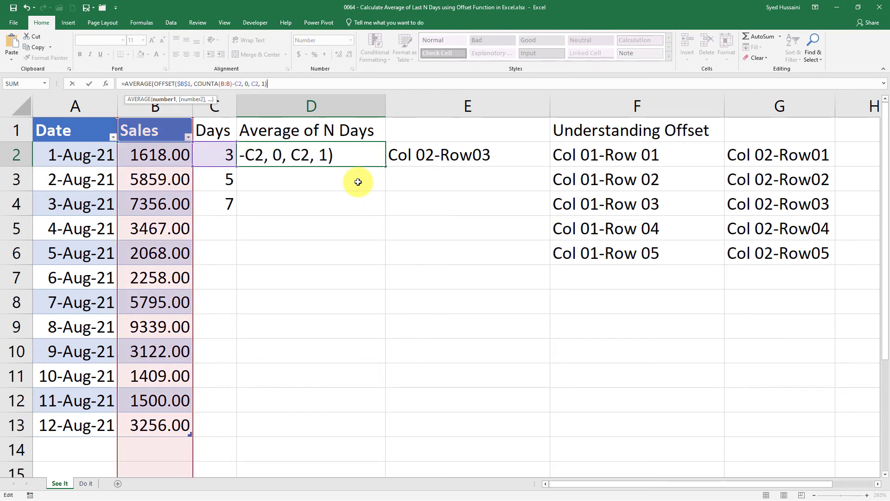
{"action": "type", "text": ")"}
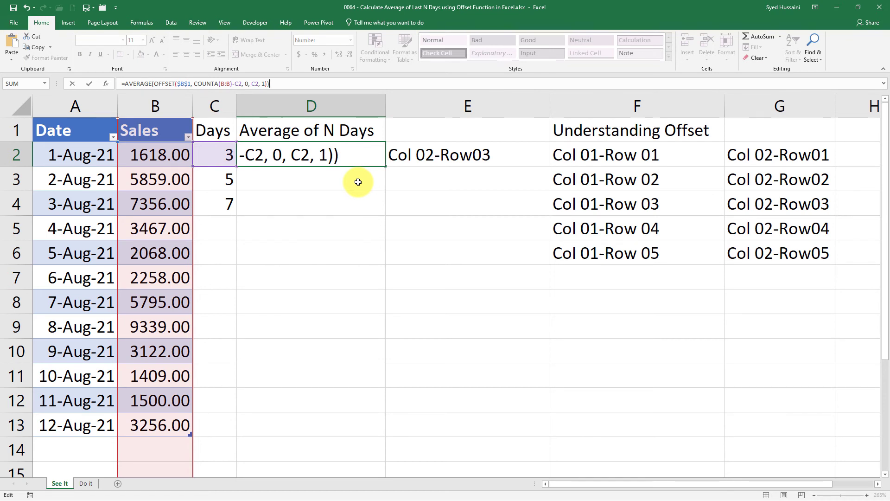
{"action": "key", "text": "Return"}
- Fill the D2 average formula down through D4, checking it against the averages of B11:B13, B9:B13 and B7:B13
{"action": "left_click_drag", "start_coordinate": [167, 429], "coordinate": [155, 379]}
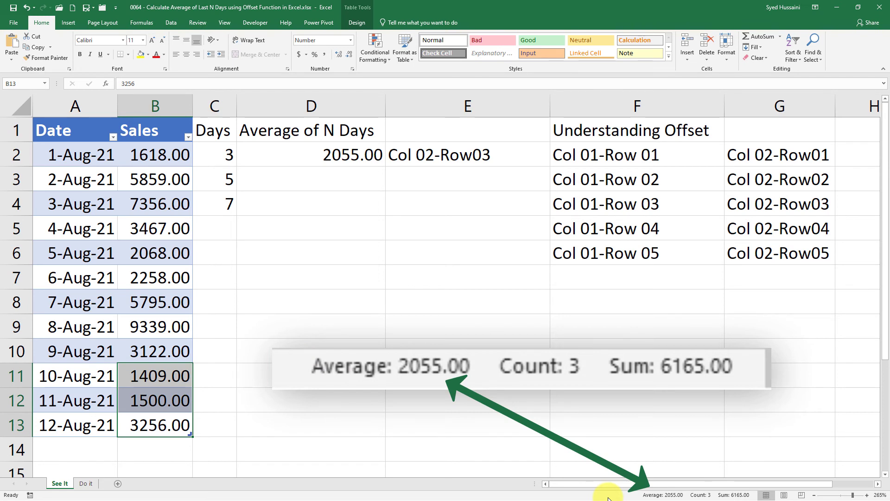
{"action": "left_click", "coordinate": [350, 163]}
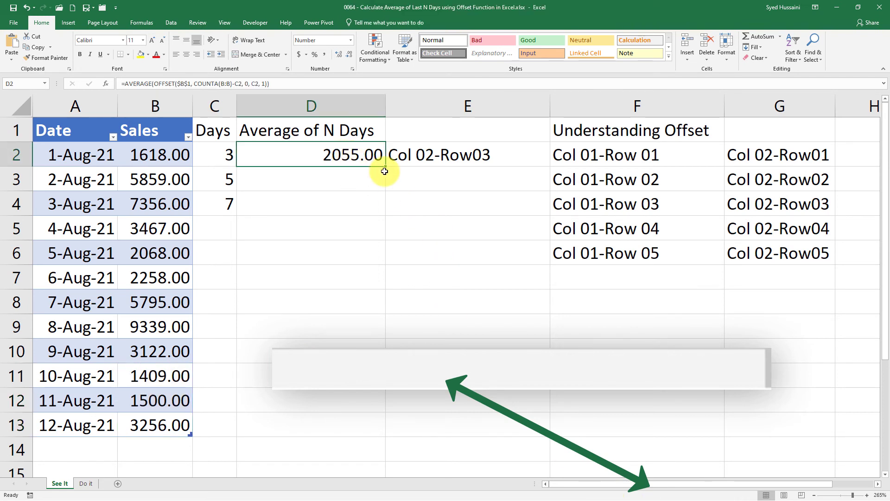
{"action": "left_click_drag", "start_coordinate": [385, 166], "coordinate": [385, 186]}
{"action": "left_click", "coordinate": [370, 180]}
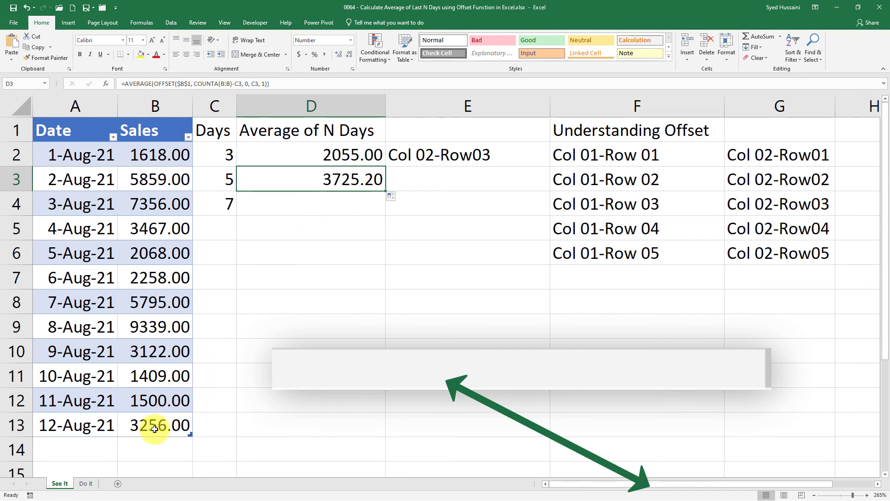
{"action": "left_click_drag", "start_coordinate": [158, 425], "coordinate": [159, 328]}
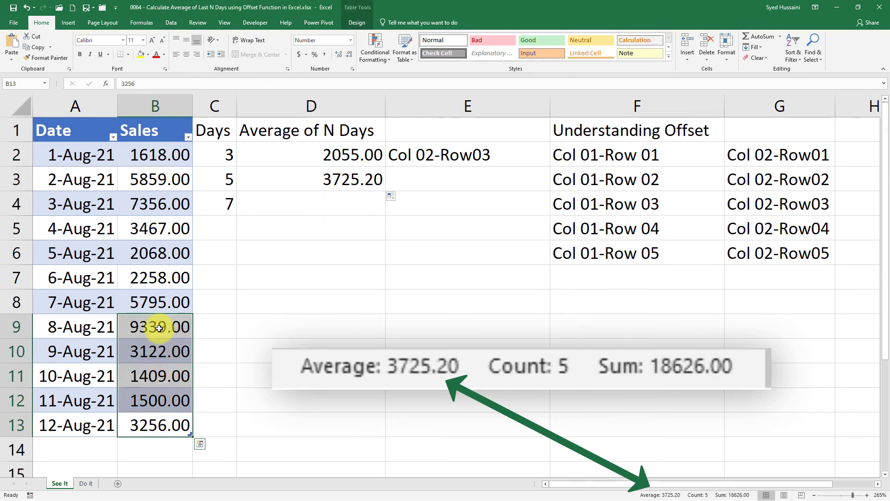
{"action": "left_click", "coordinate": [372, 179]}
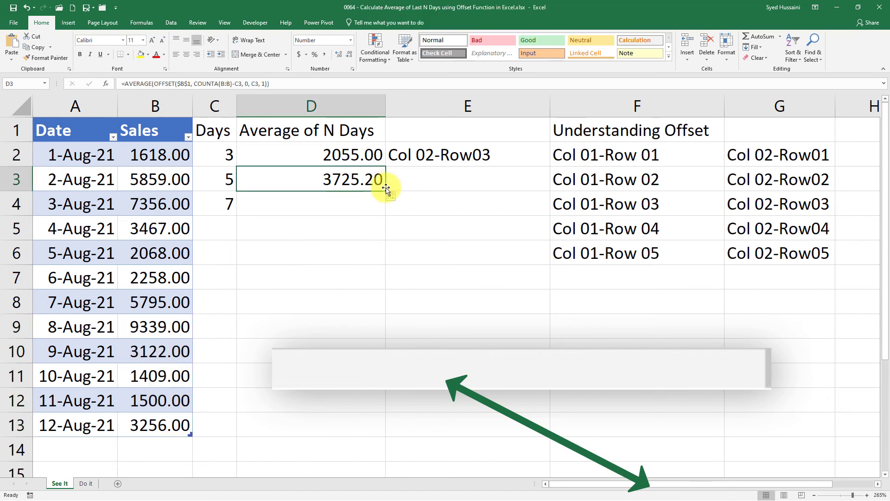
{"action": "left_click_drag", "start_coordinate": [387, 191], "coordinate": [384, 213]}
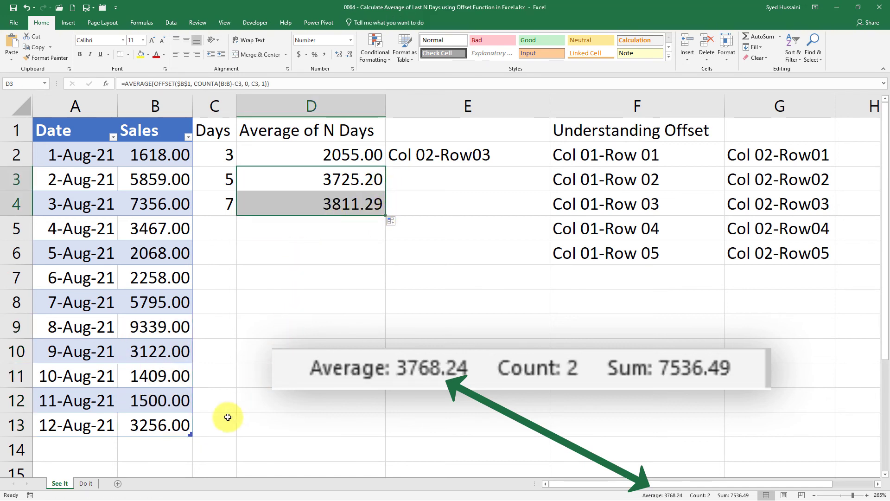
{"action": "left_click_drag", "start_coordinate": [161, 432], "coordinate": [163, 274]}
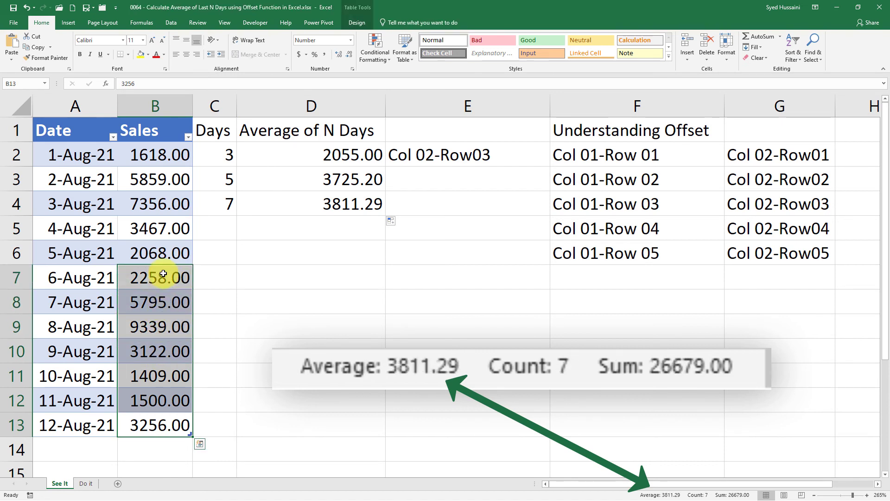
{"action": "left_click_drag", "start_coordinate": [171, 227], "coordinate": [162, 277]}
- Enter 10 days in C5 and fill the average formula into D5, checking it against the average of B4:B13
{"action": "left_click", "coordinate": [209, 225]}
{"action": "type", "text": "10"}
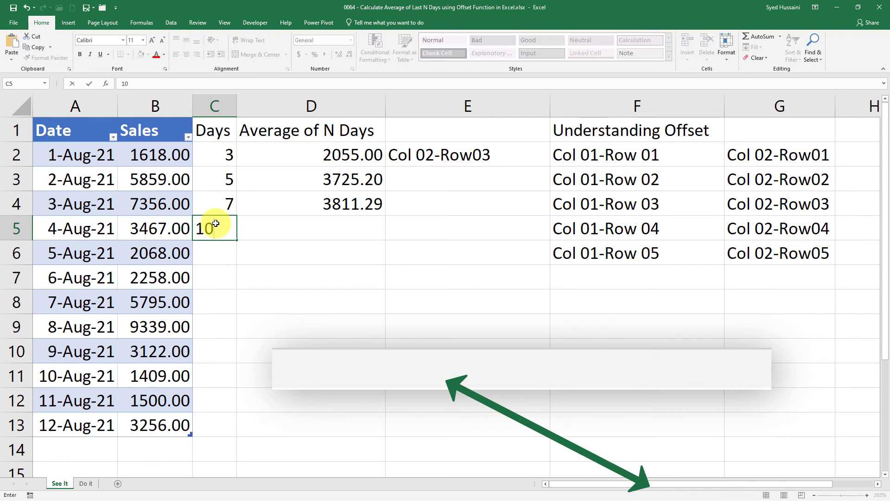
{"action": "key", "text": "Return"}
{"action": "key", "text": "Up"}
{"action": "key", "text": "Right"}
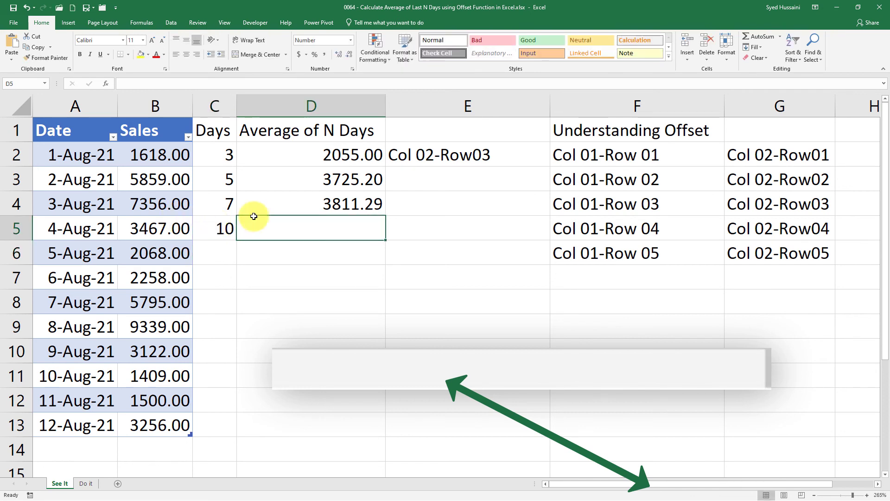
{"action": "left_click", "coordinate": [374, 204]}
{"action": "left_click_drag", "start_coordinate": [385, 217], "coordinate": [355, 226]}
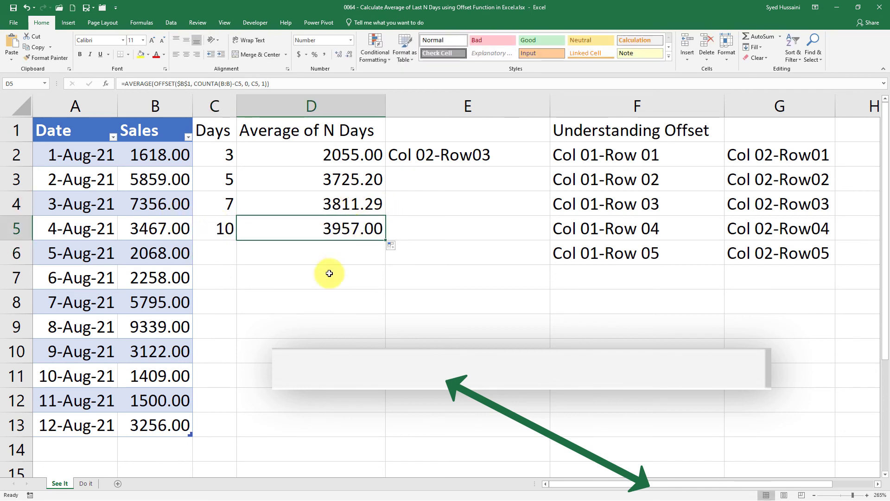
{"action": "left_click_drag", "start_coordinate": [160, 425], "coordinate": [159, 205]}
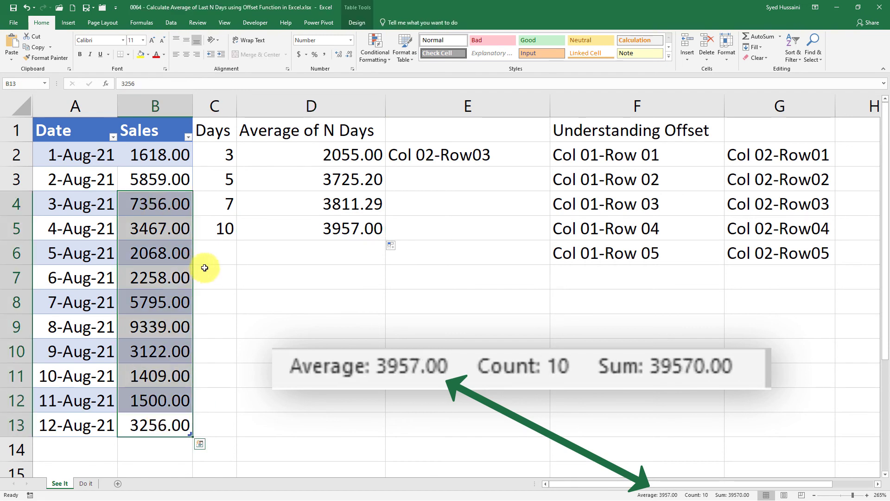
- Add a new row to the sales table for 13 Aug with sales of 2564
{"action": "left_click", "coordinate": [77, 452]}
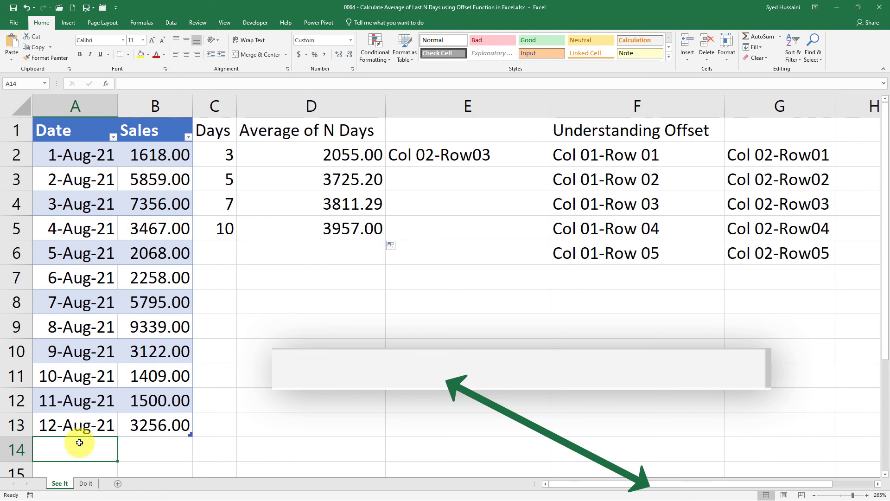
{"action": "type", "text": "1"}
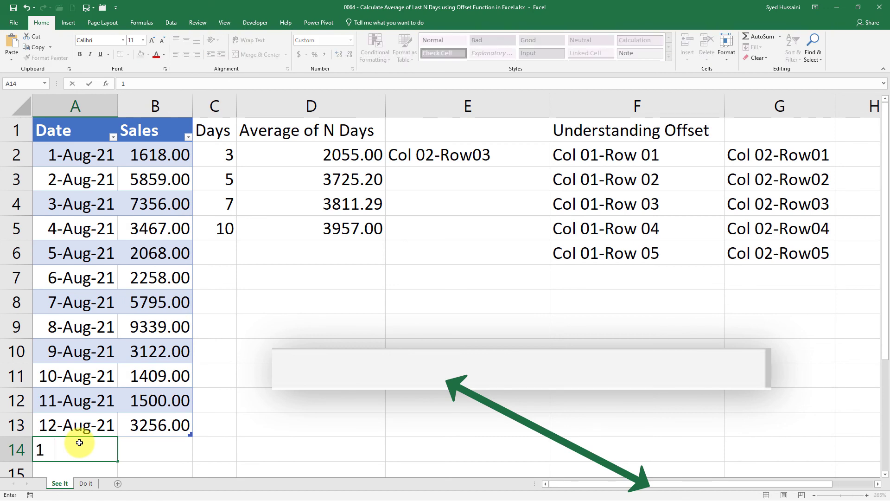
{"action": "type", "text": "3 aug"}
{"action": "key", "text": "Tab"}
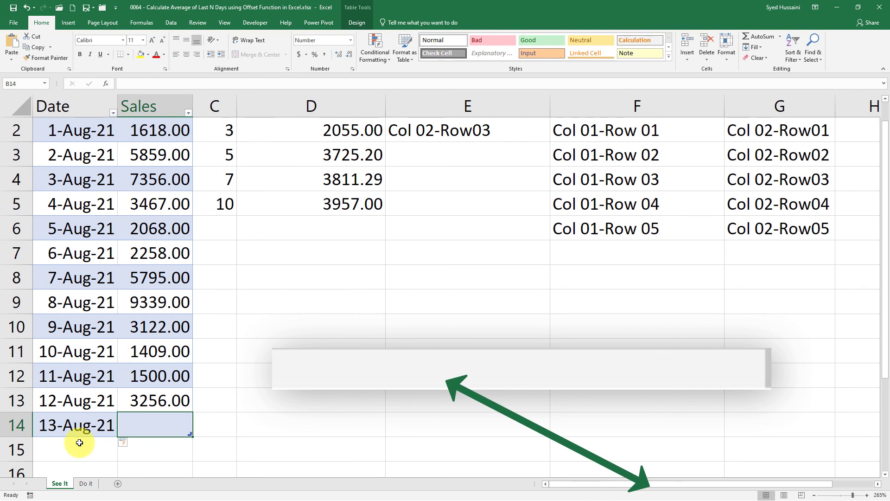
{"action": "type", "text": "2564"}
{"action": "key", "text": "Return"}
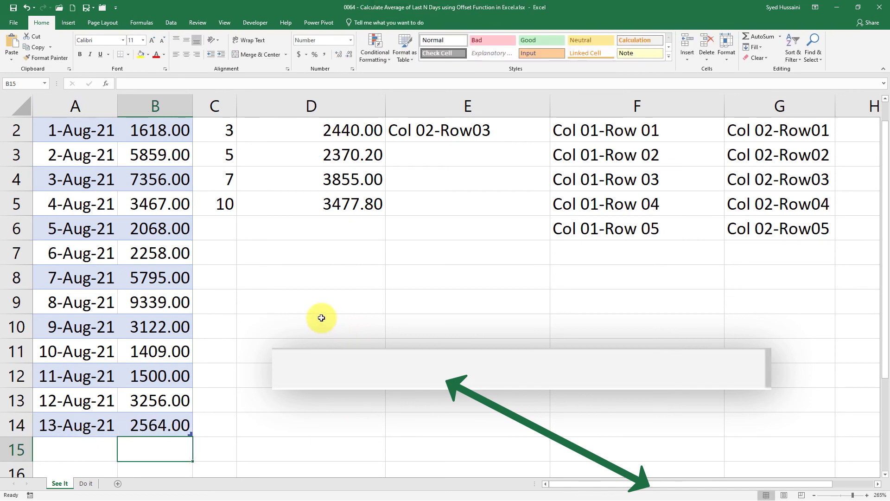
- Compare the recalculated averages in D2:D5 with the selection averages of the last 3, 5, 7 and 10 sales values
{"action": "scroll", "coordinate": [319, 304], "scroll_direction": "up", "scroll_amount": 1}
{"action": "left_click_drag", "start_coordinate": [162, 449], "coordinate": [161, 395]}
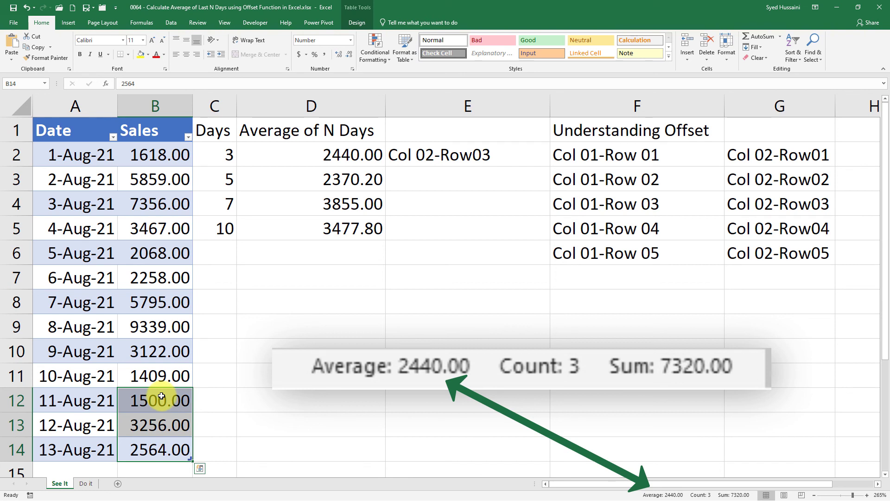
{"action": "left_click_drag", "start_coordinate": [160, 449], "coordinate": [148, 354]}
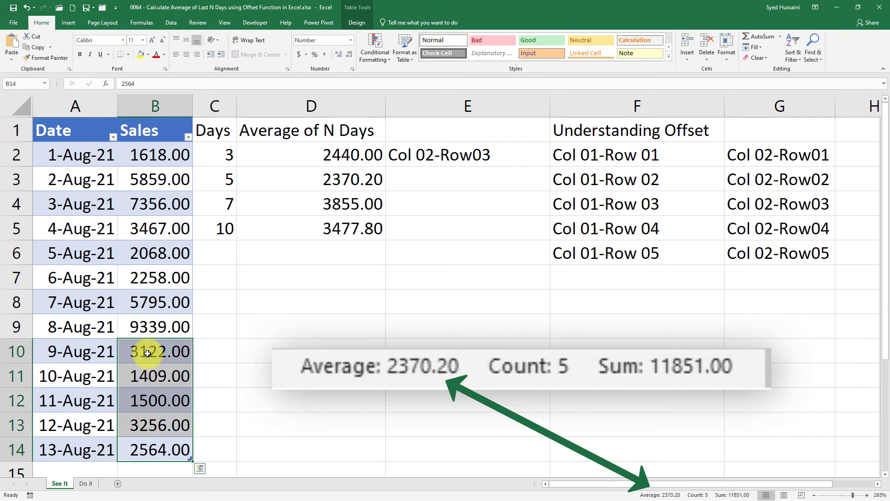
{"action": "left_click_drag", "start_coordinate": [165, 298], "coordinate": [170, 450]}
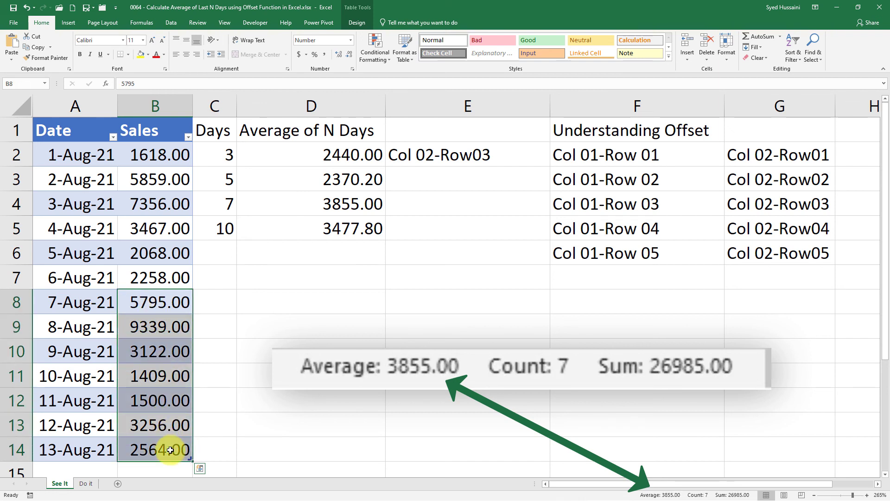
{"action": "left_click_drag", "start_coordinate": [160, 228], "coordinate": [165, 445]}
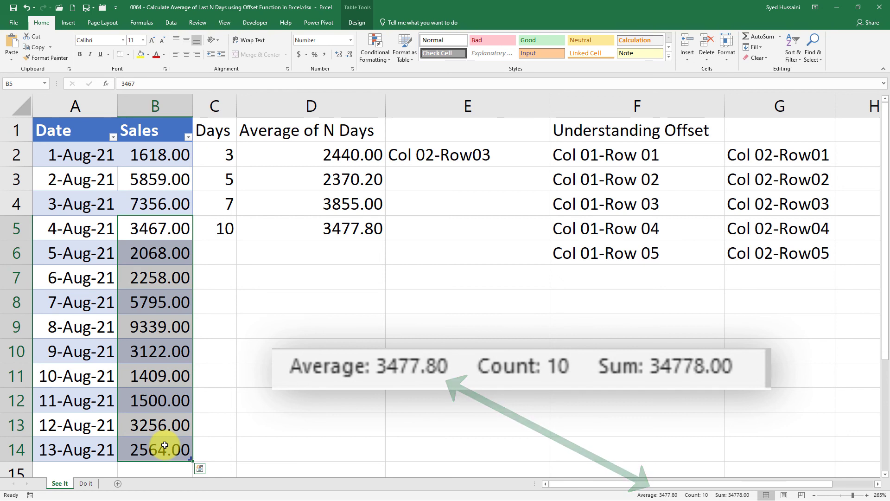
{"action": "left_click", "coordinate": [318, 257]}
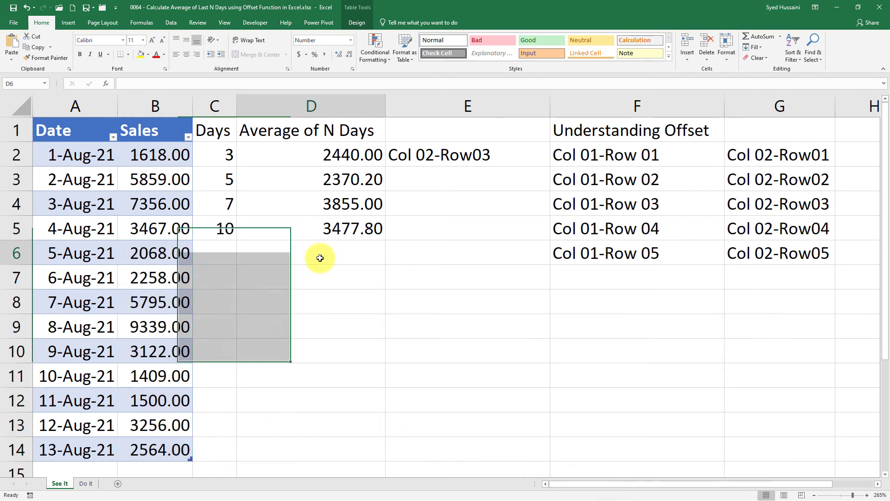